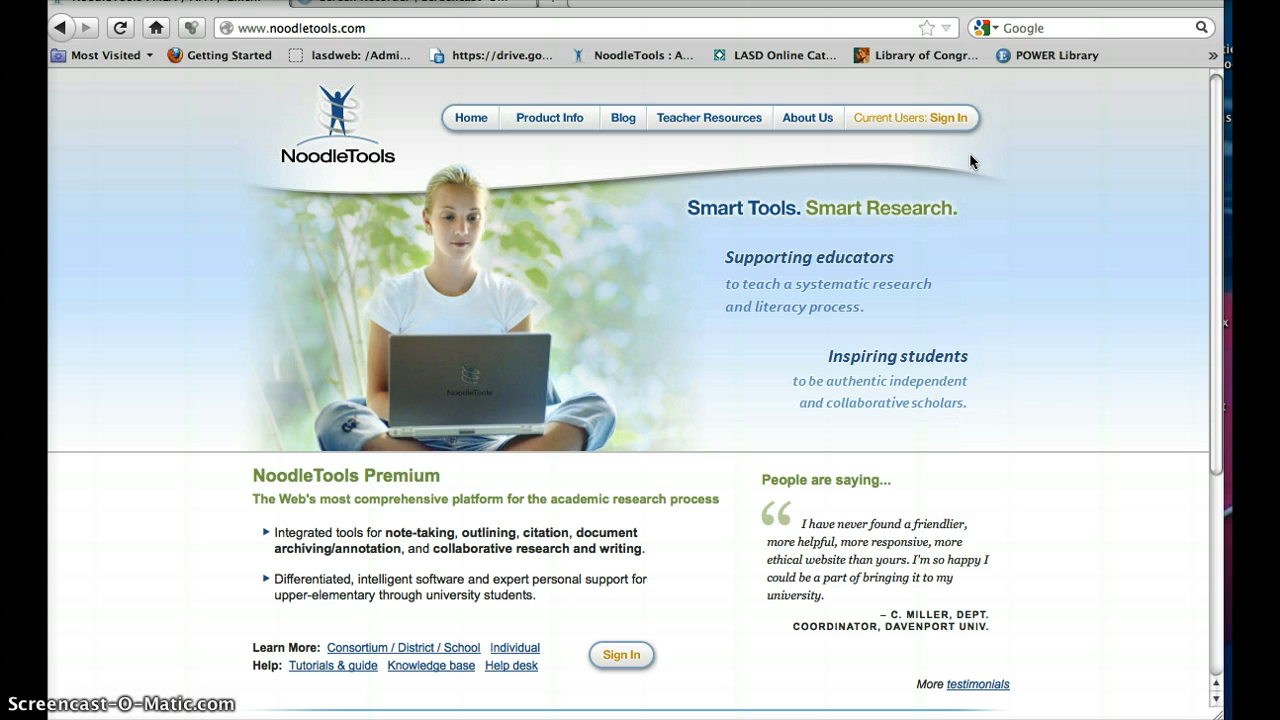
# Step: Sign in to NoodleTools as a current user with the Personal ID and account password
pyautogui.click(938, 119)
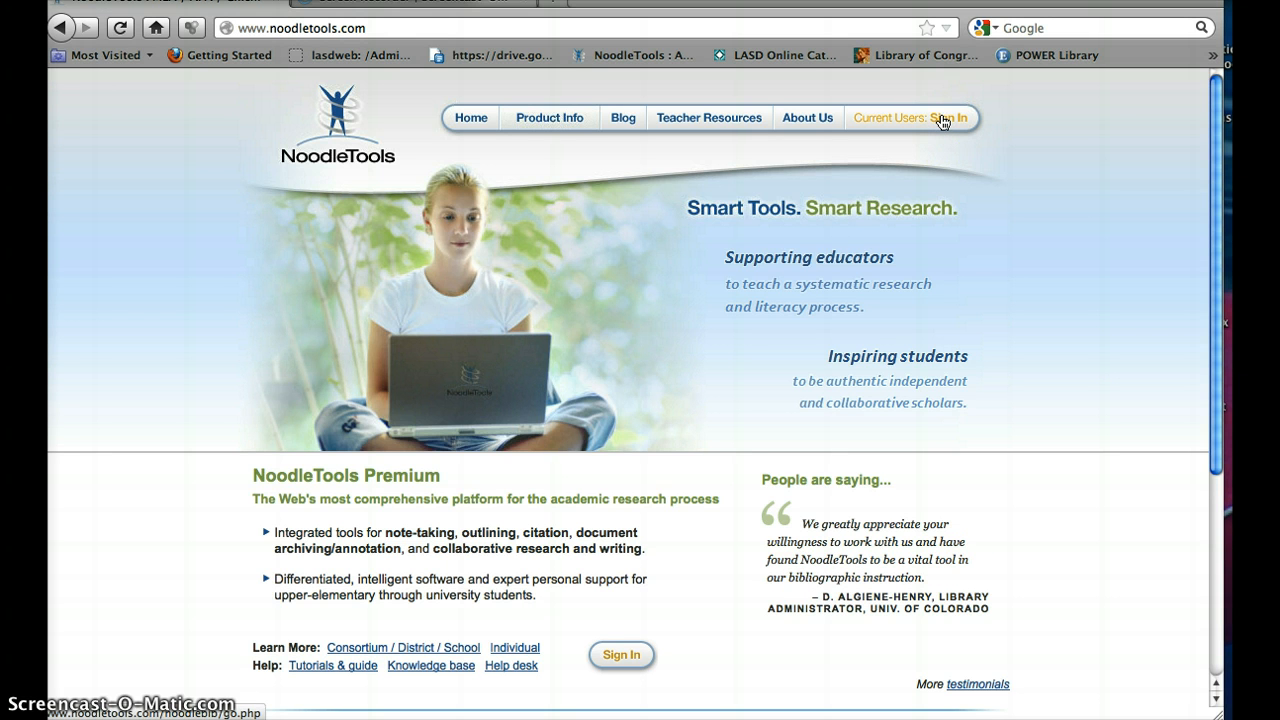
pyautogui.click(940, 120)
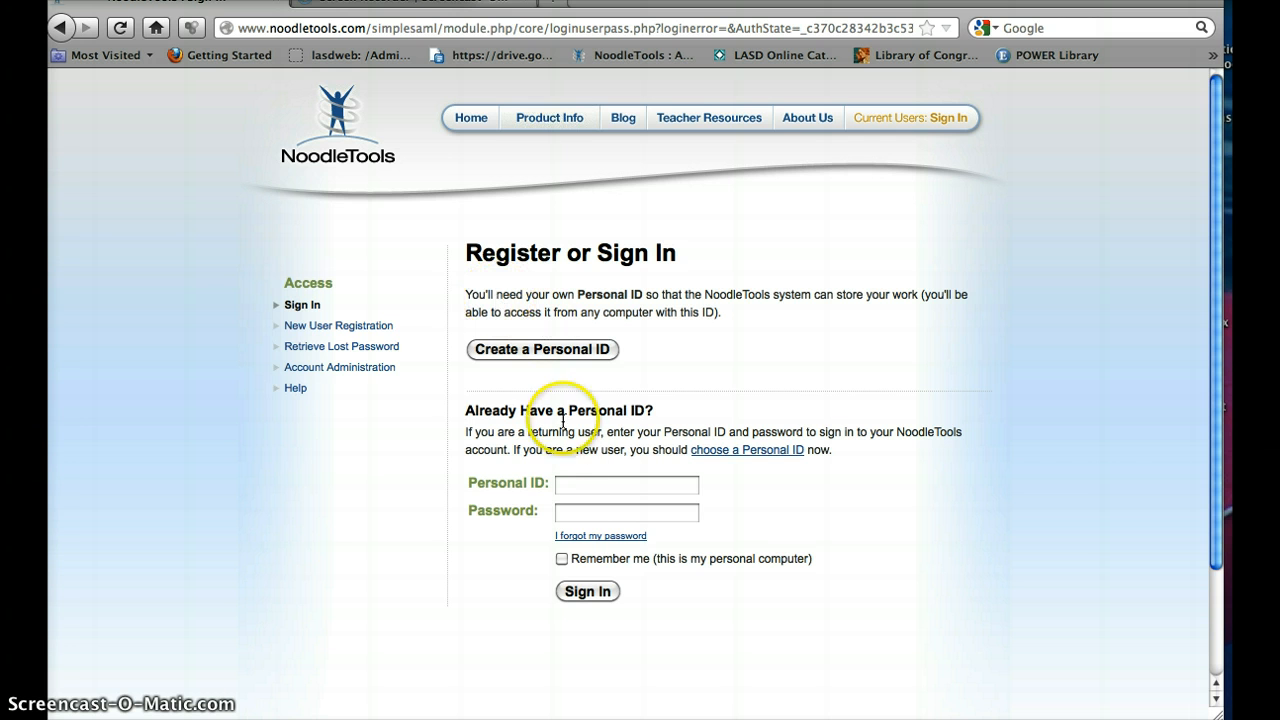
pyautogui.click(575, 486)
pyautogui.write('L')
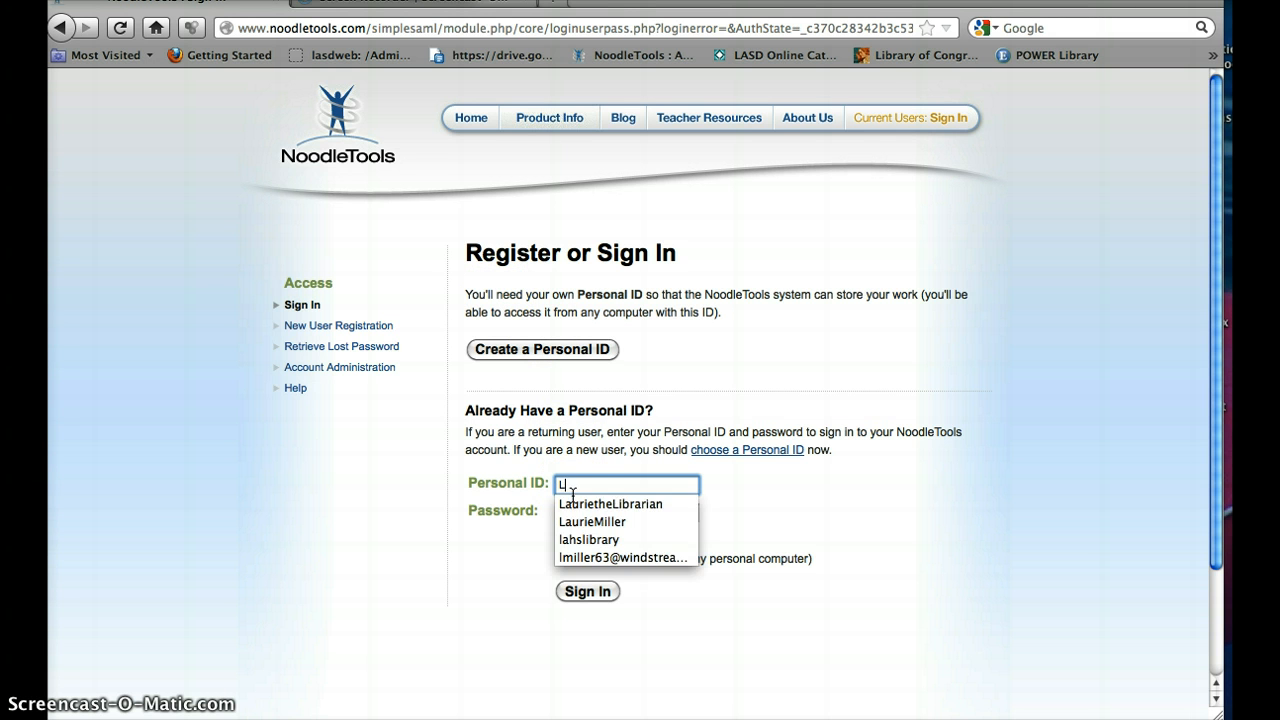
pyautogui.click(598, 504)
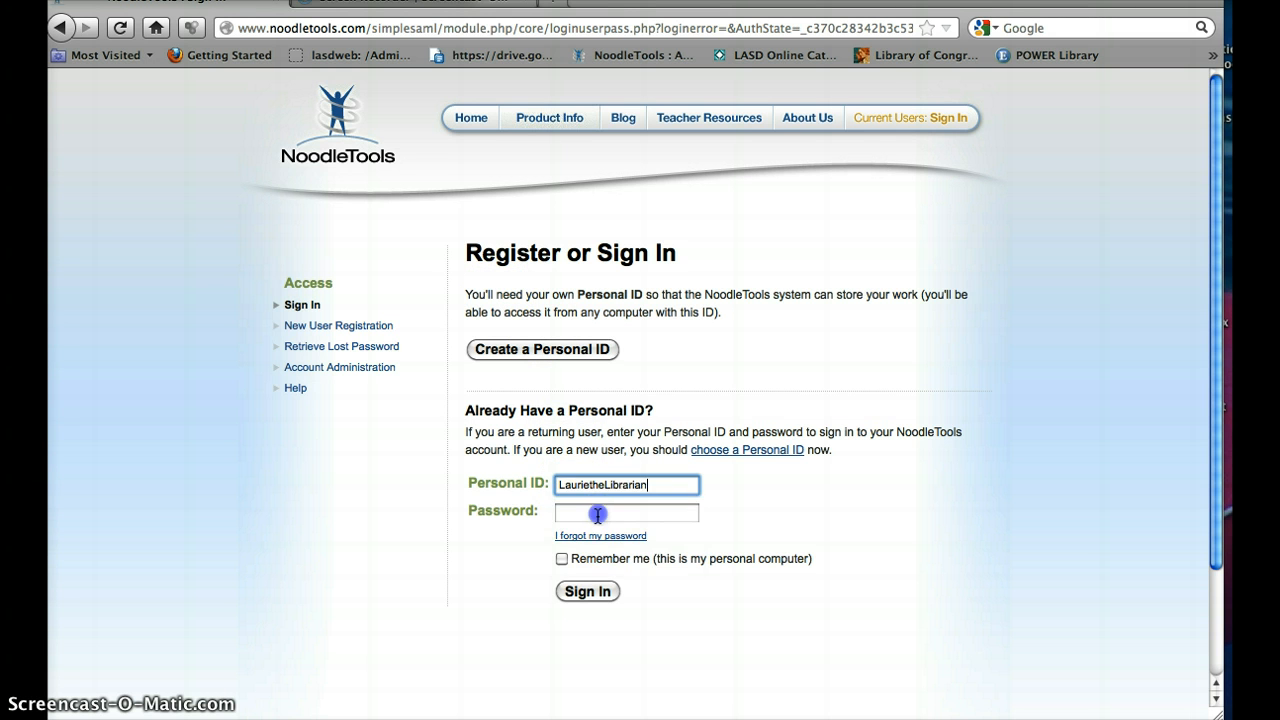
pyautogui.click(597, 514)
pyautogui.write('******')
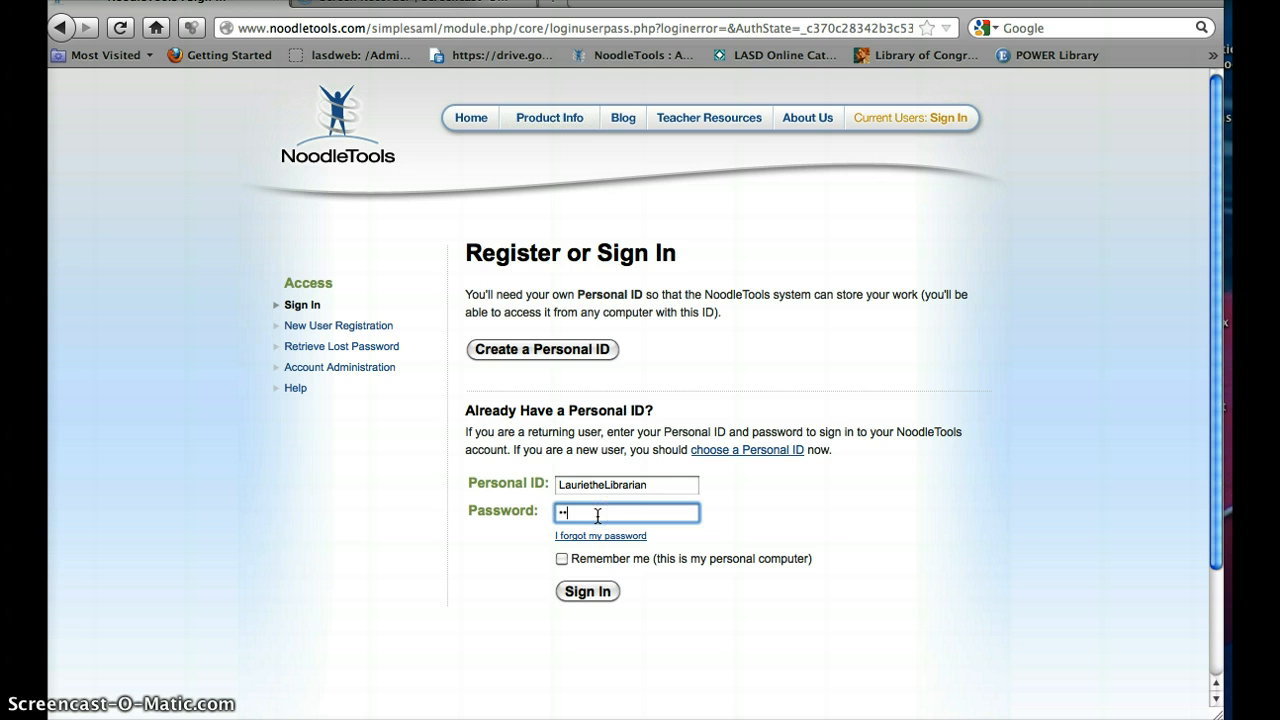
pyautogui.click(587, 591)
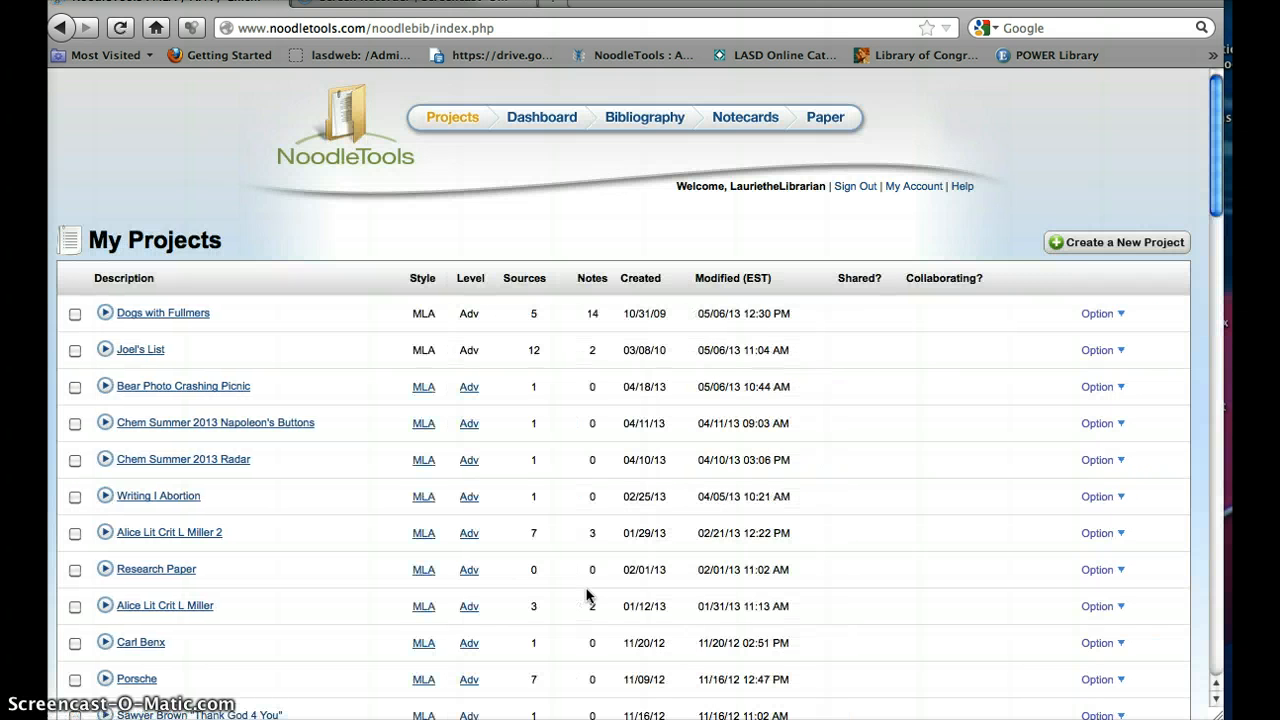
# Step: Open the dogs project listed first under My Projects
pyautogui.click(587, 570)
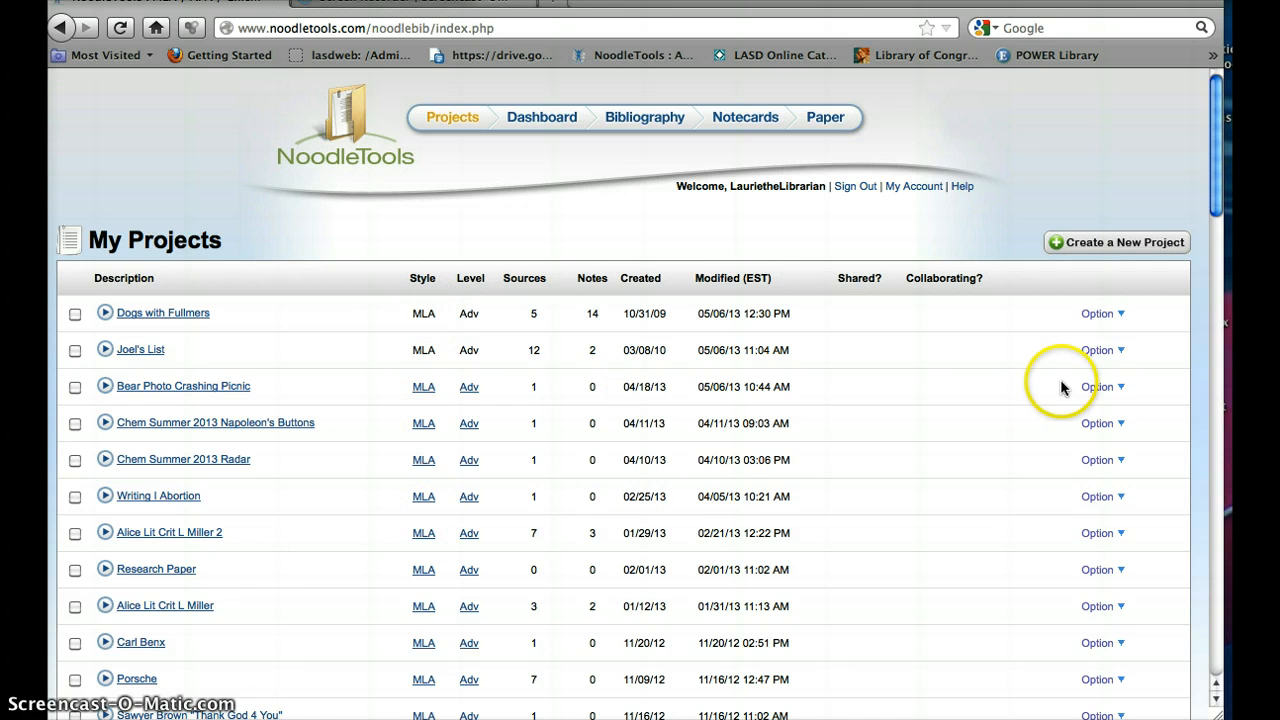
pyautogui.moveTo(1210, 149); pyautogui.dragTo(1180, 137)
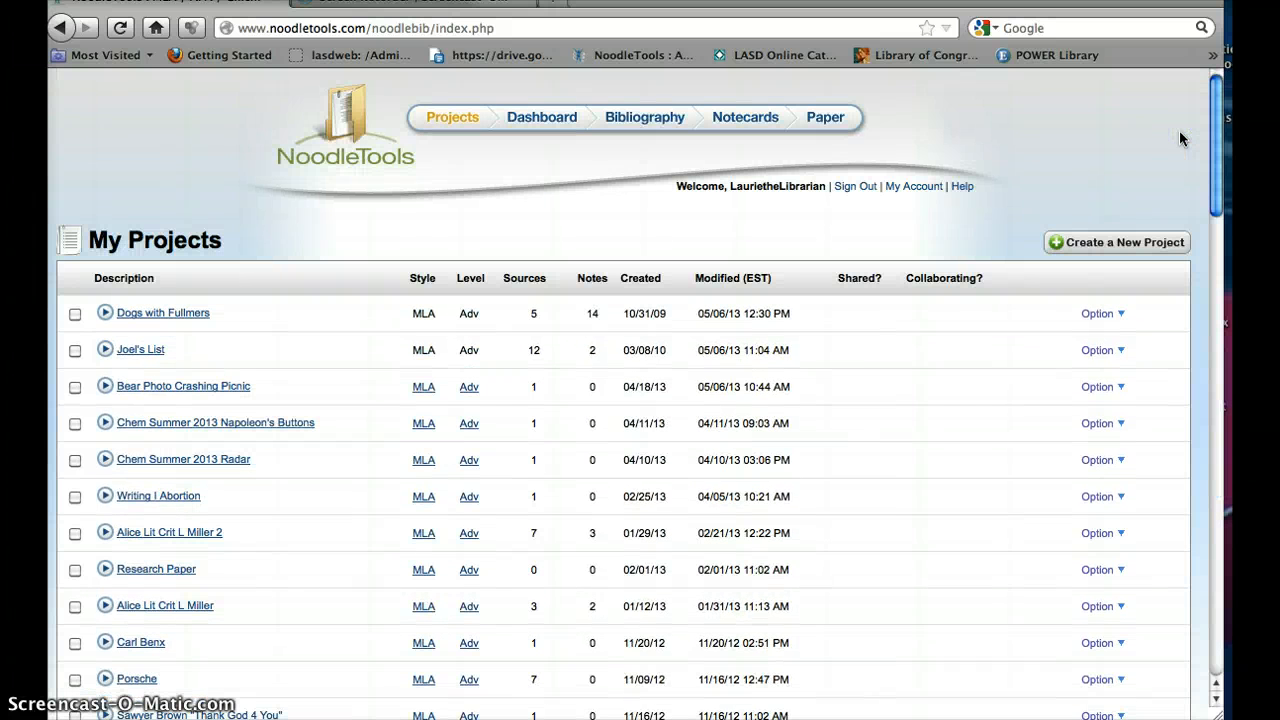
pyautogui.click(152, 314)
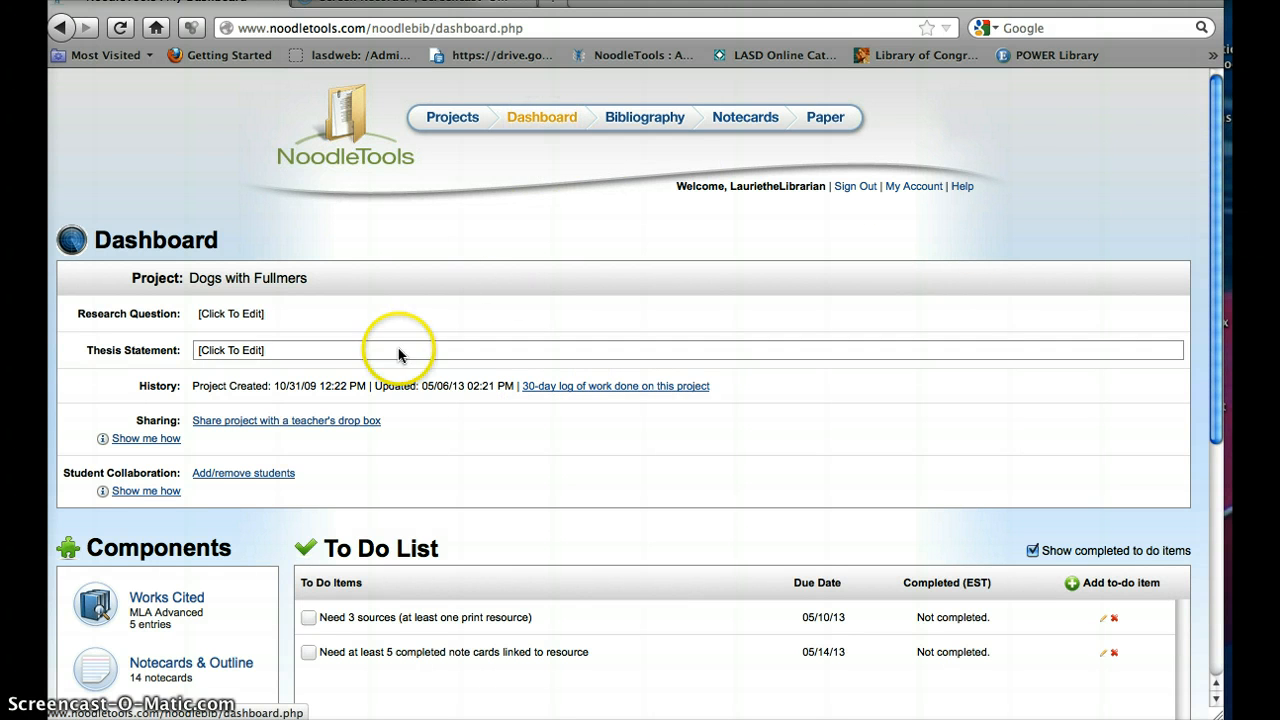
# Step: Enter and submit "The differences between cats and dogs." as the project's research question
pyautogui.click(237, 314)
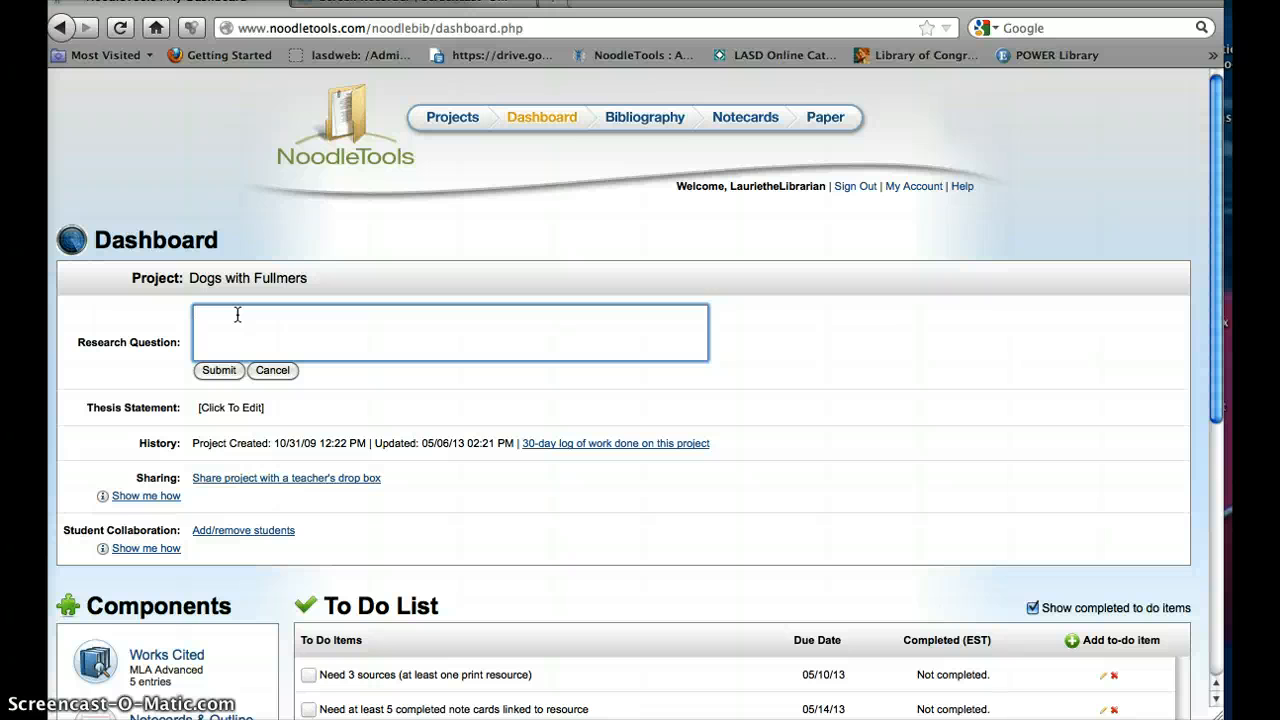
pyautogui.write('The differences between cats and dogs.')
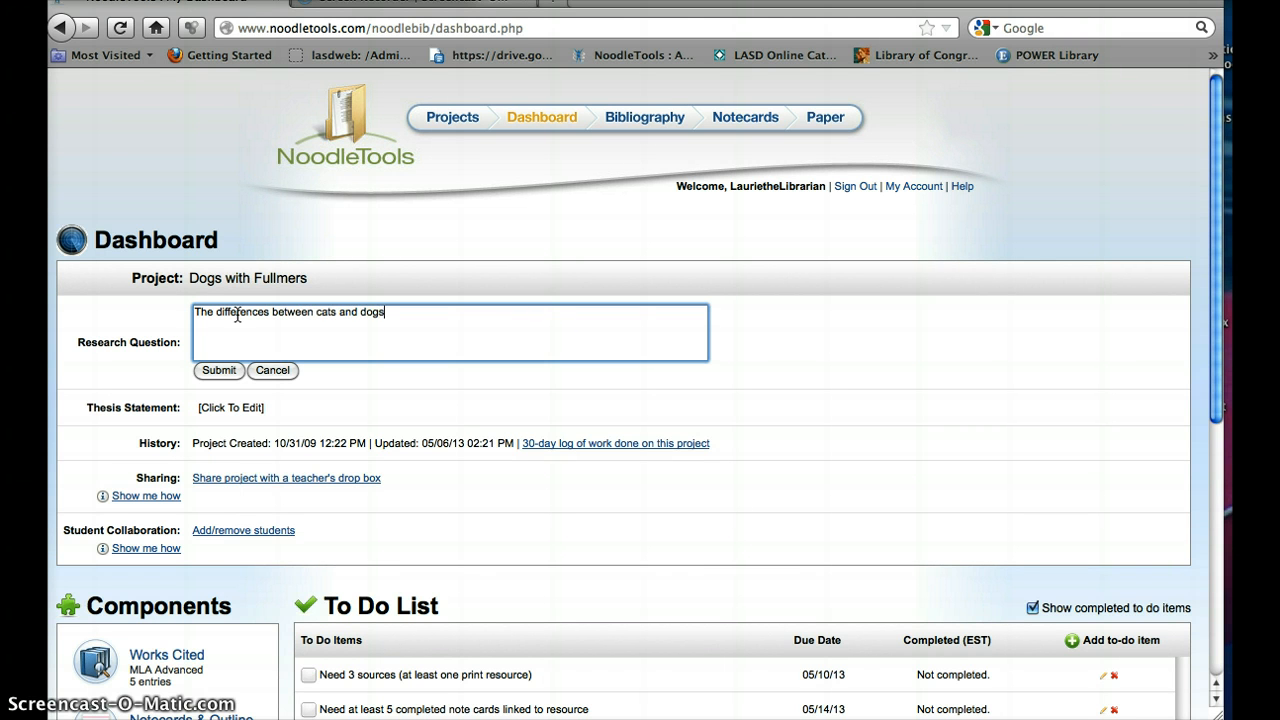
pyautogui.click(219, 371)
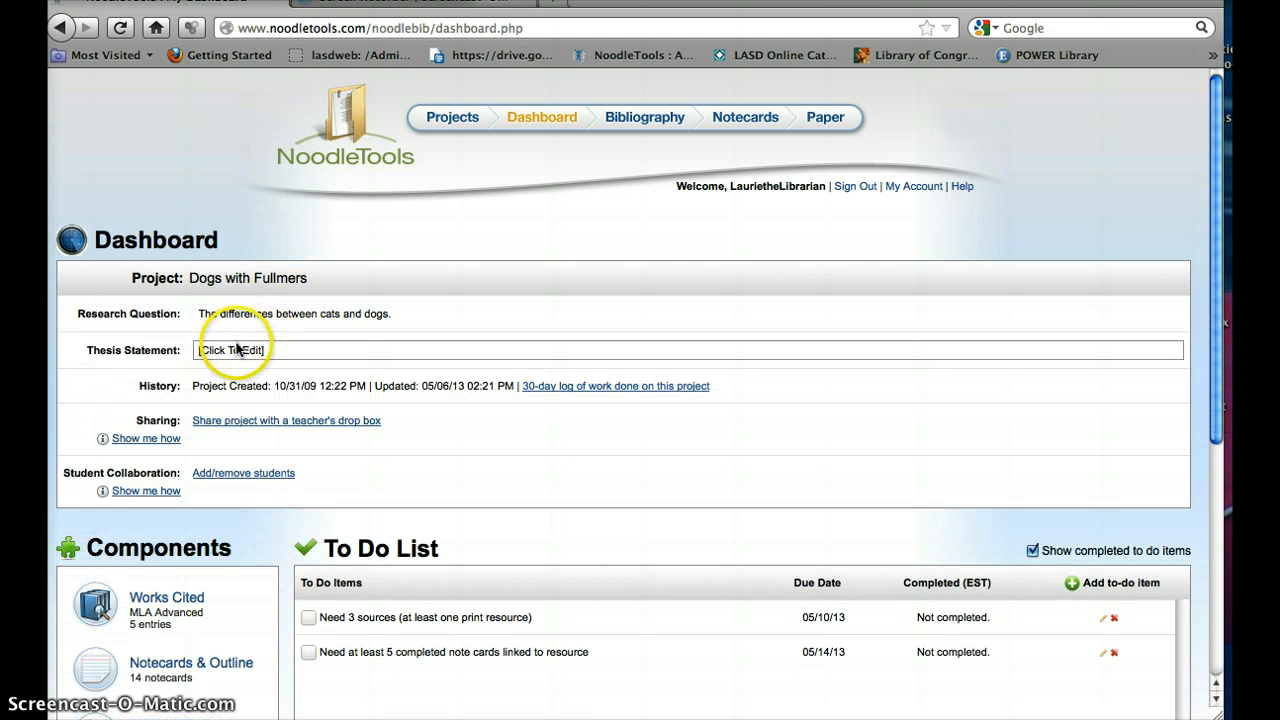
pyautogui.click(233, 350)
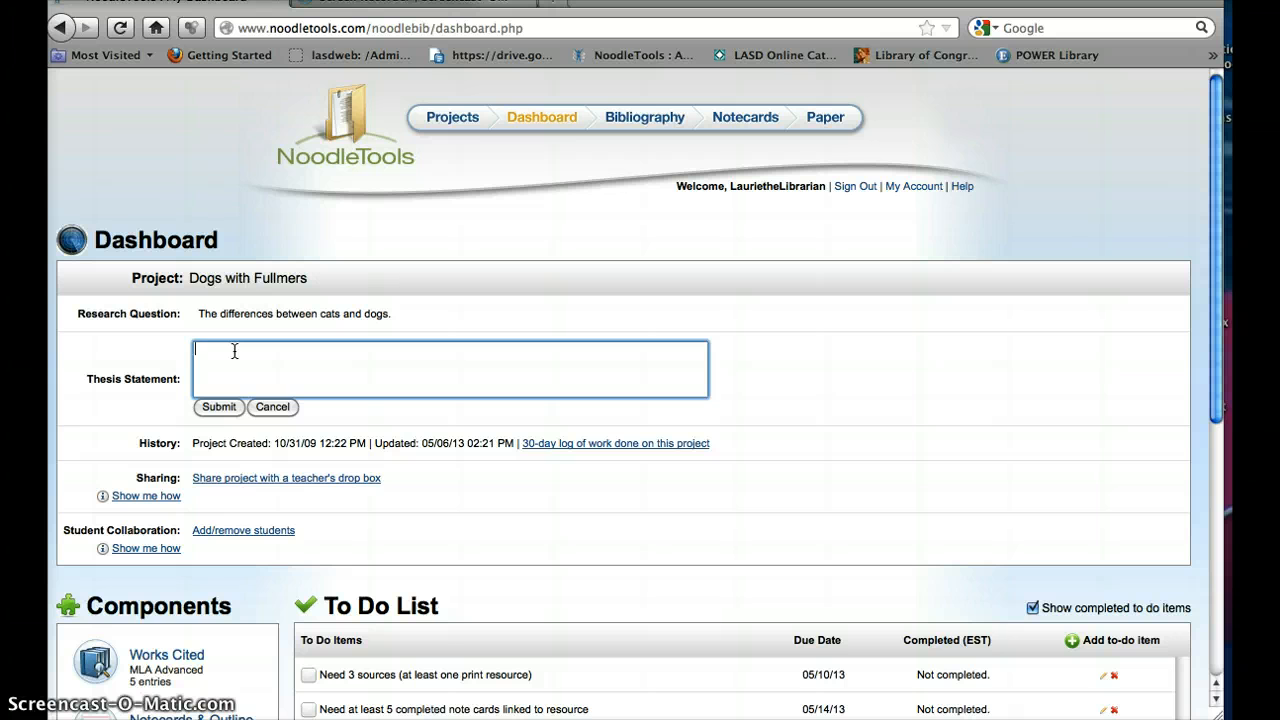
pyautogui.click(270, 407)
pyautogui.click(281, 437)
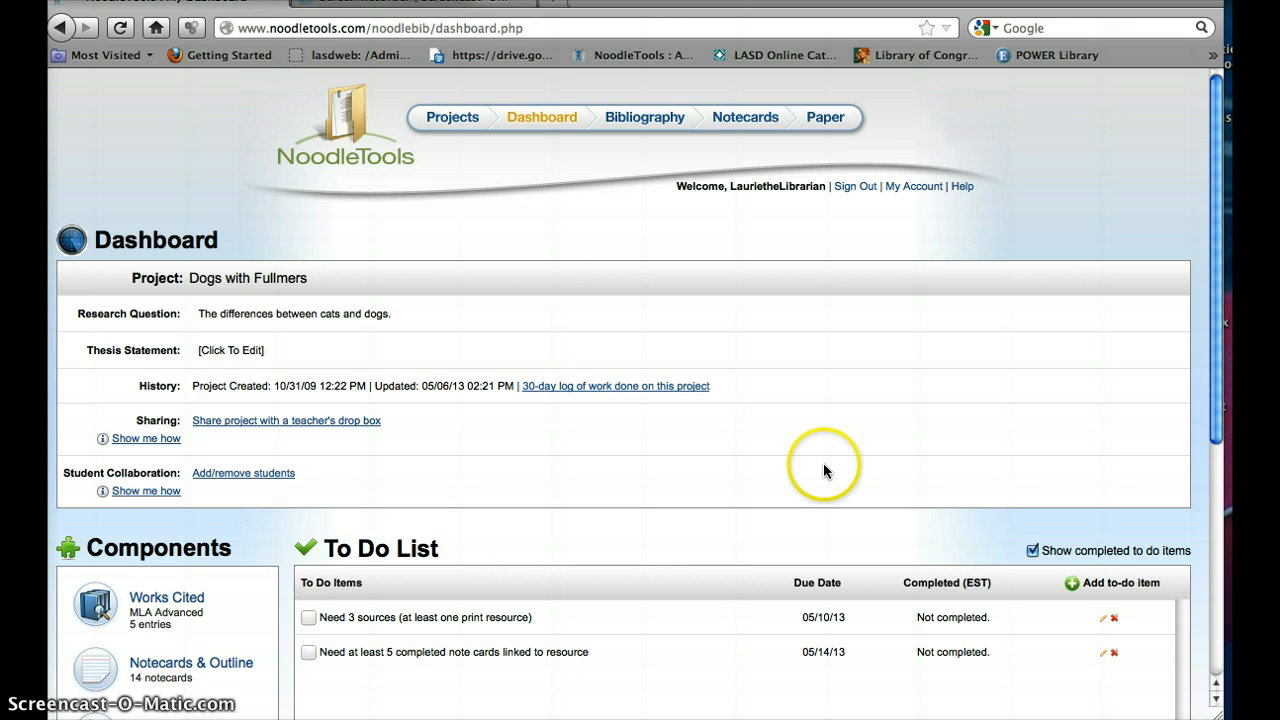
# Step: Add the to-do item "Rough Draft is due" with a due date of 05/16/13
pyautogui.moveTo(1214, 163); pyautogui.dragTo(1208, 328)
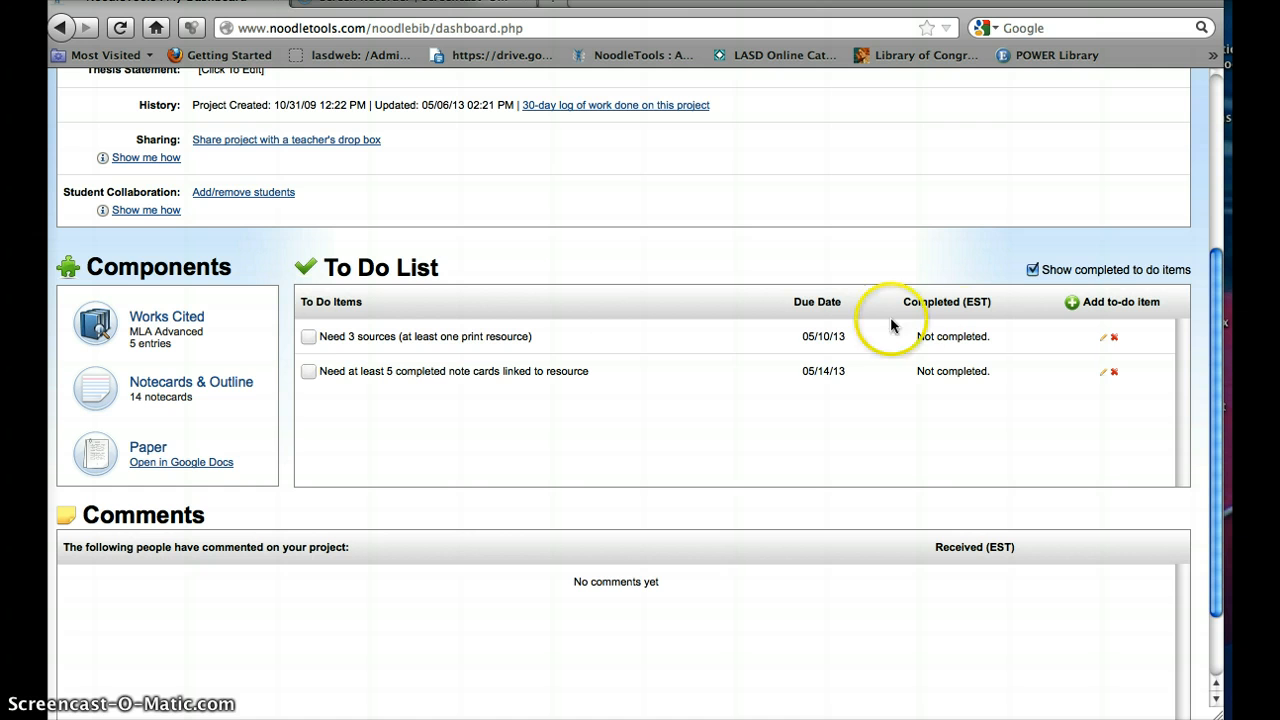
pyautogui.click(1137, 305)
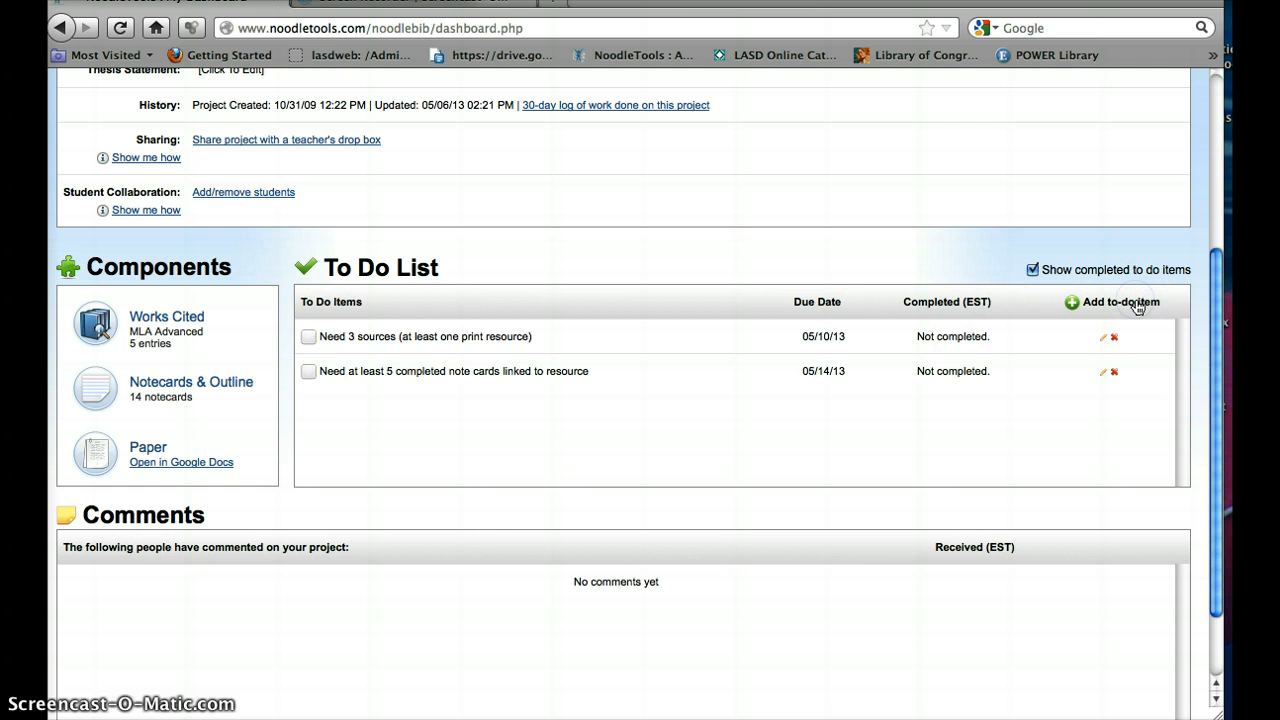
pyautogui.click(557, 359)
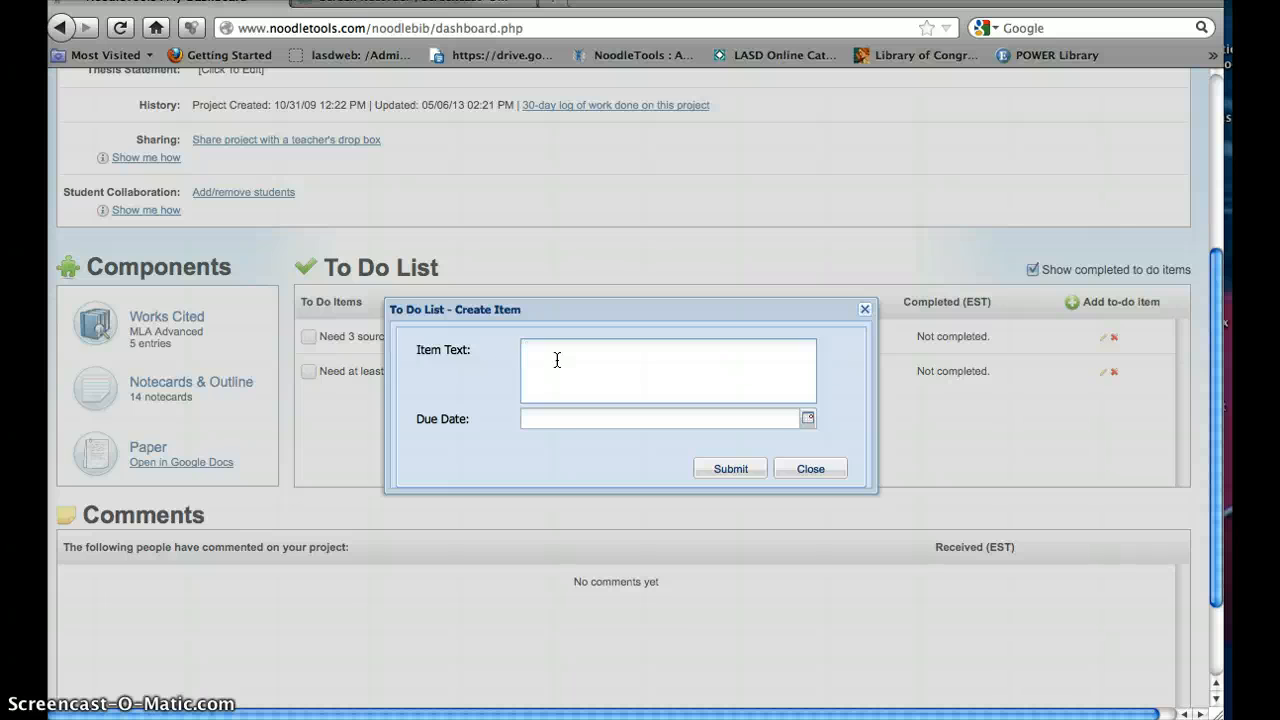
pyautogui.write('Rough Draft is due')
pyautogui.click(808, 418)
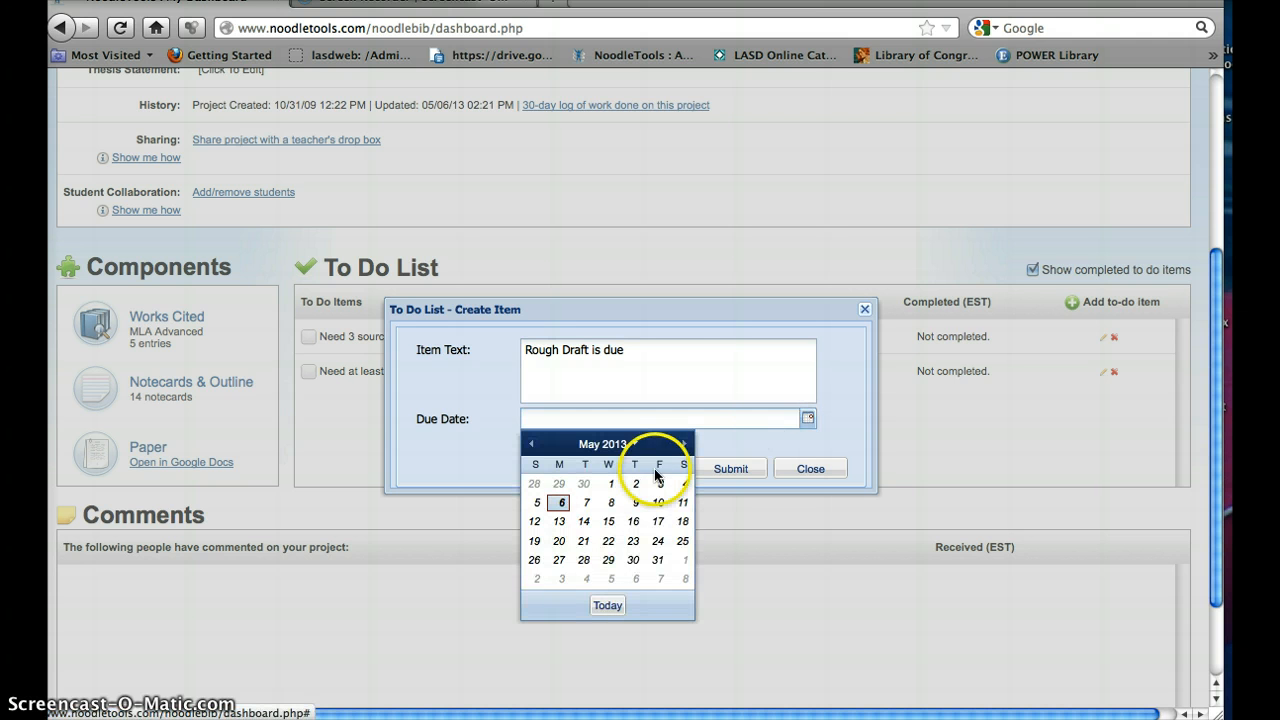
pyautogui.click(633, 521)
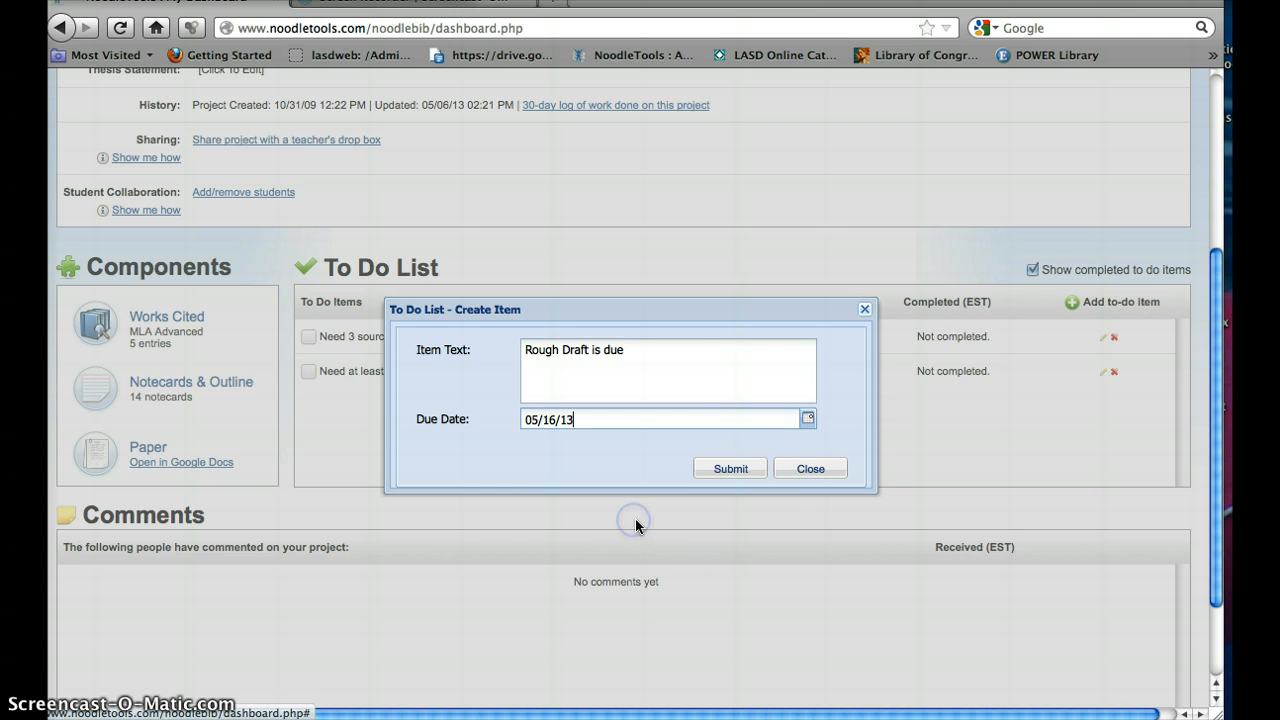
pyautogui.click(743, 472)
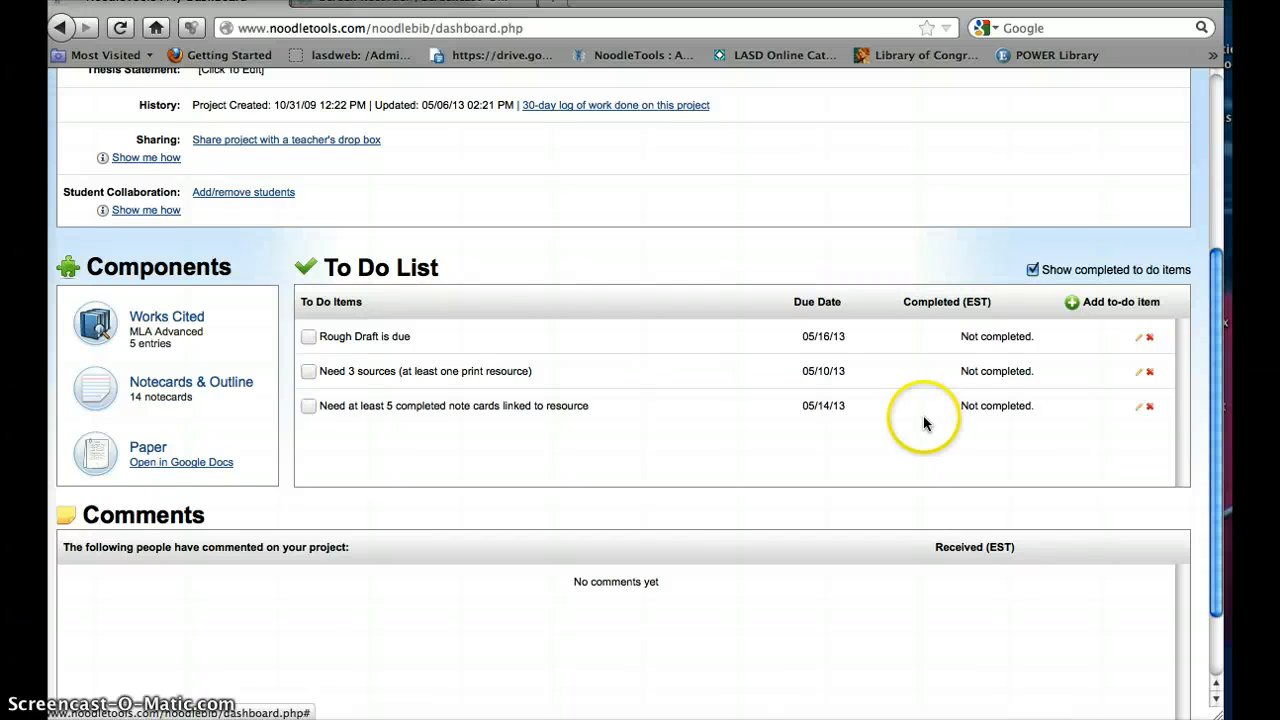
# Step: Open the project's bibliography from the dashboard
pyautogui.moveTo(1211, 318); pyautogui.dragTo(1211, 234)
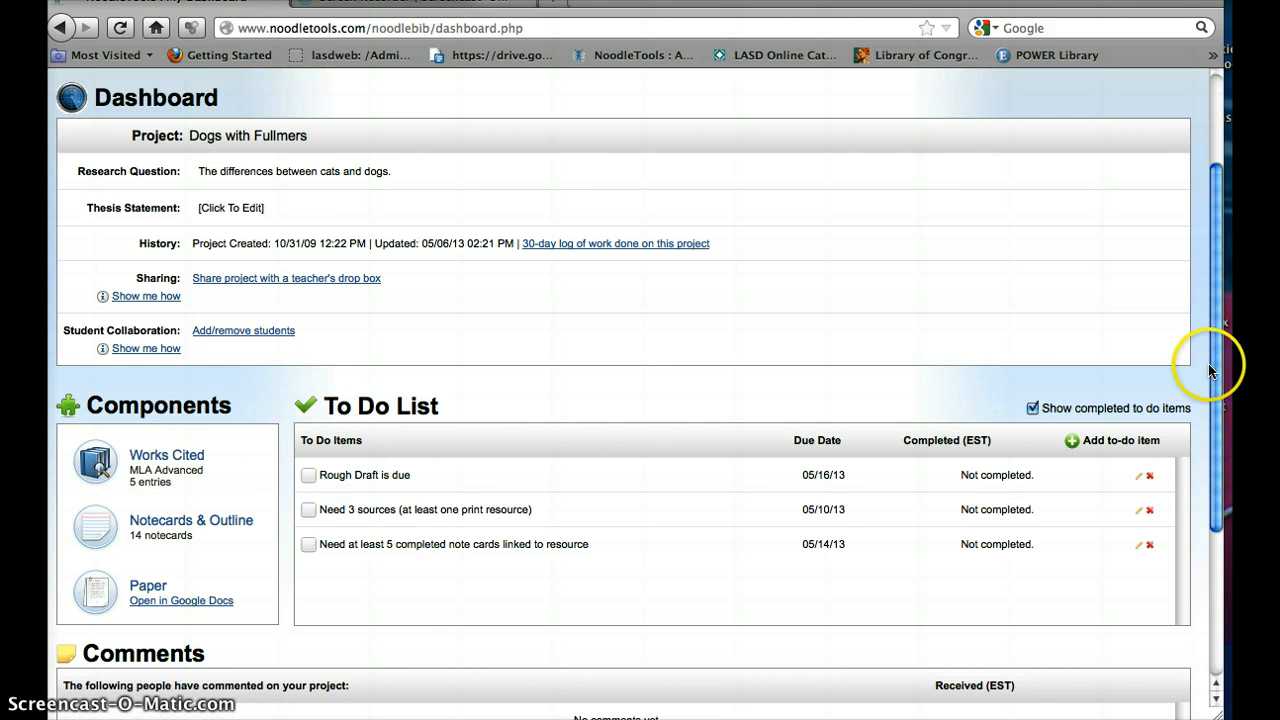
pyautogui.scroll(3, 1217, 242)
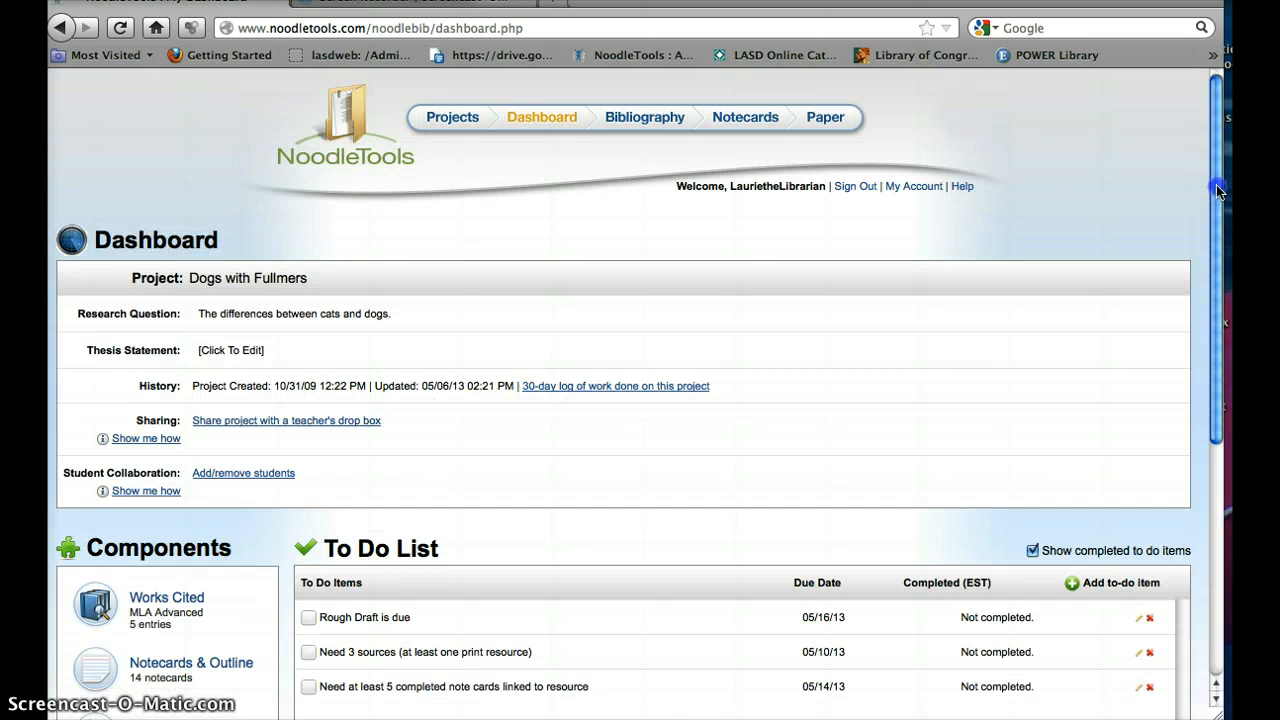
pyautogui.click(633, 119)
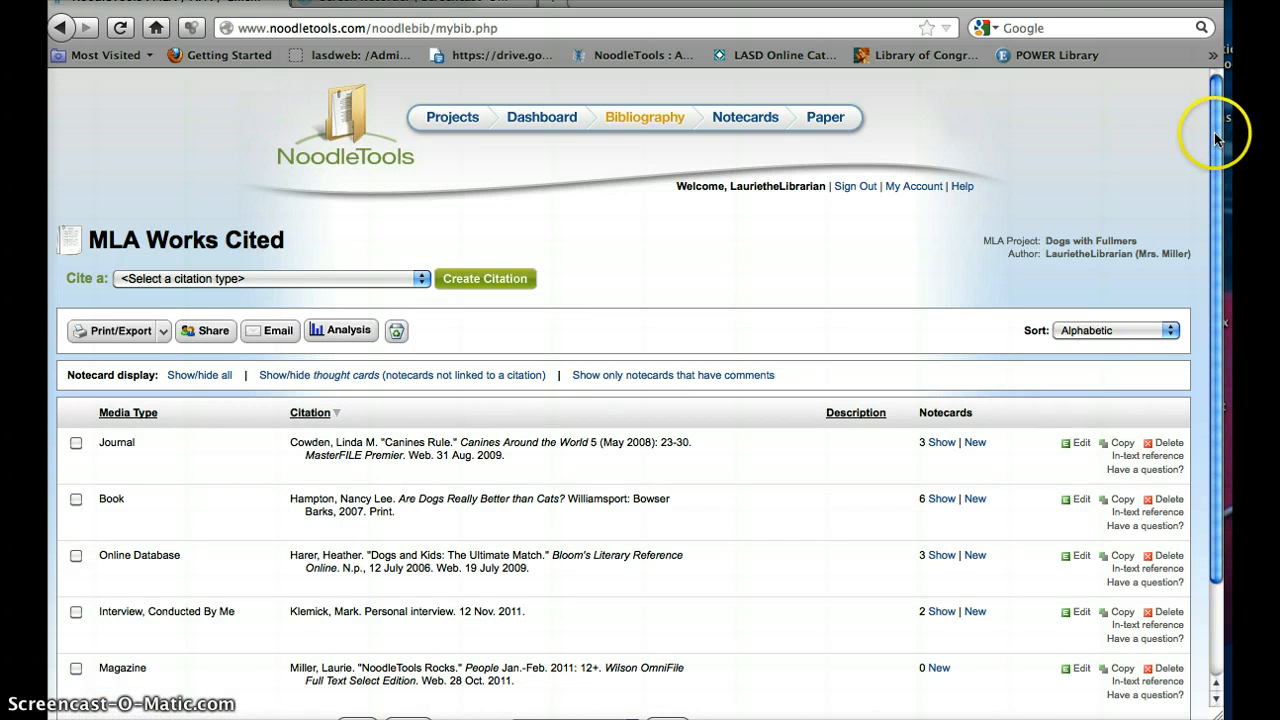
# Step: Edit the journal citation "Canines Rule," setting its publication year to 2009, and update the citation
pyautogui.moveTo(1217, 128); pyautogui.dragTo(1217, 162)
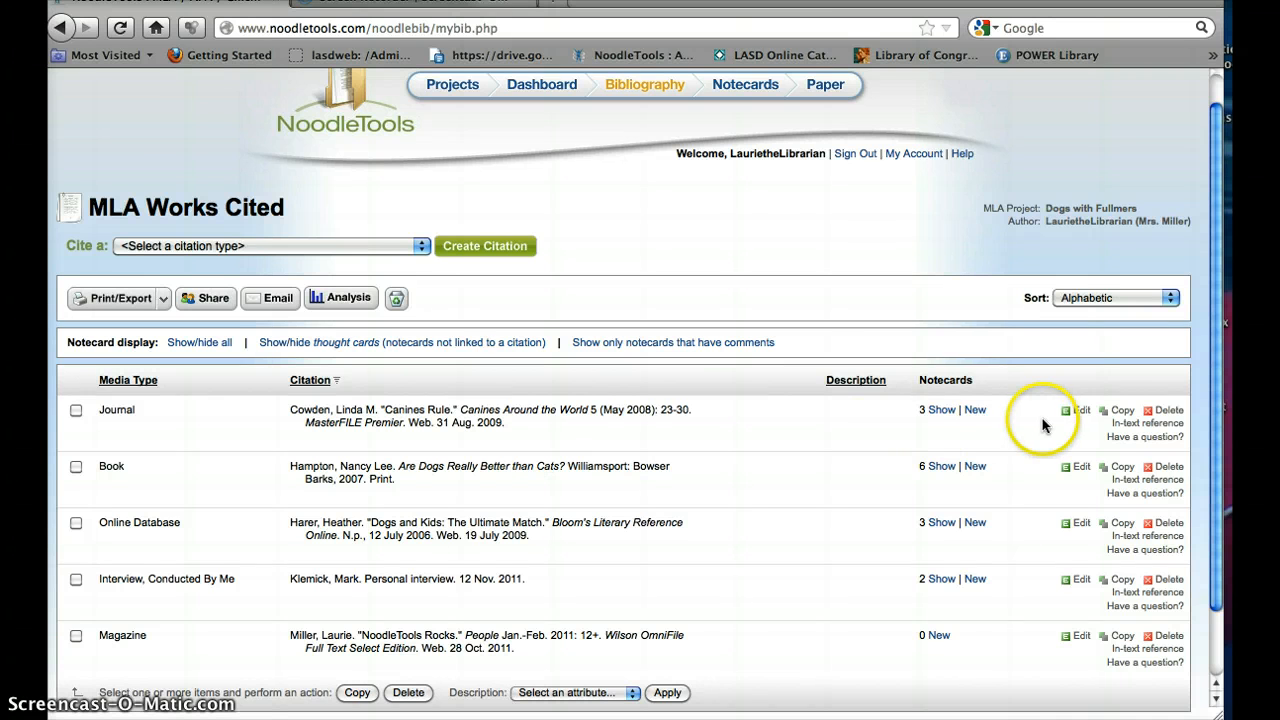
pyautogui.click(1080, 415)
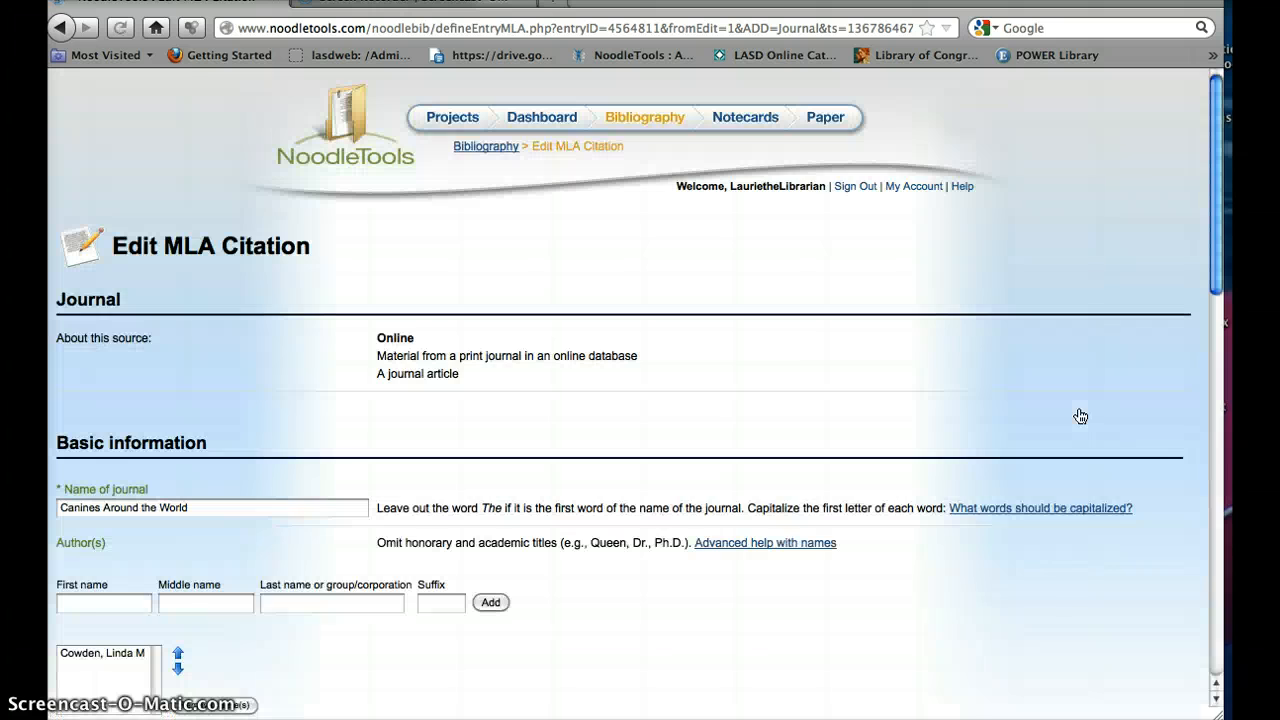
pyautogui.moveTo(1210, 206); pyautogui.dragTo(1203, 466)
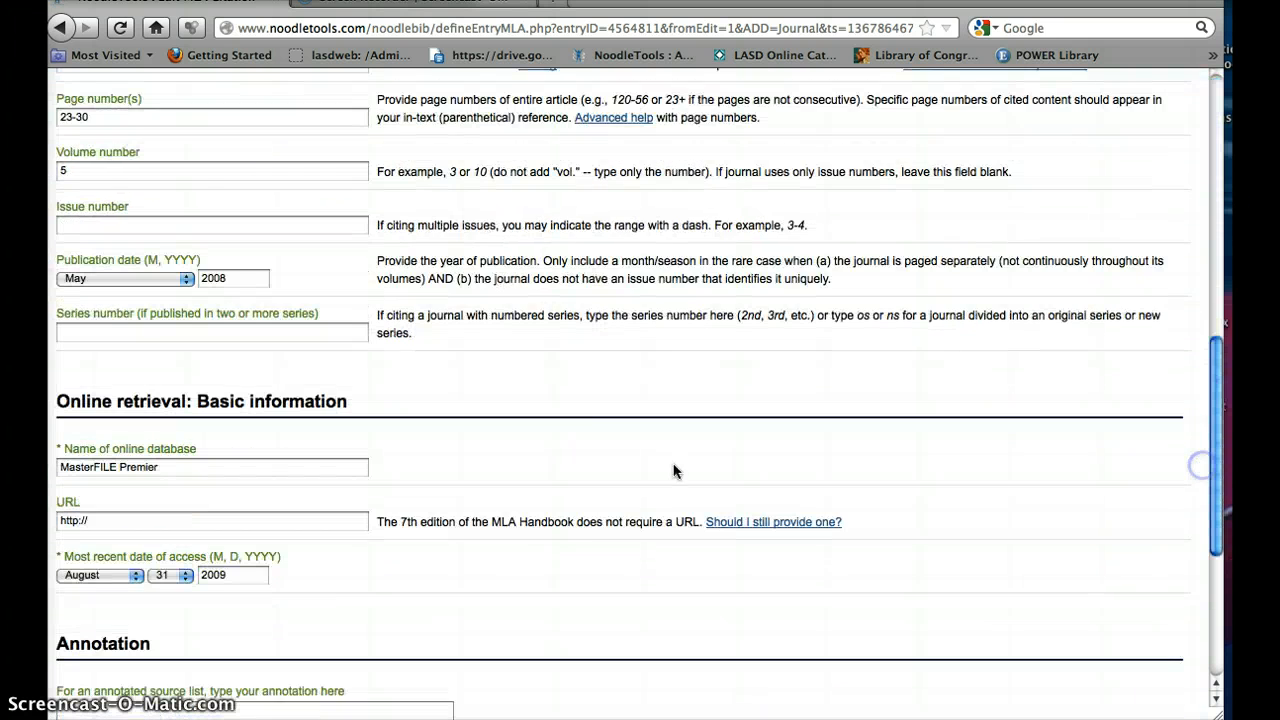
pyautogui.click(230, 280)
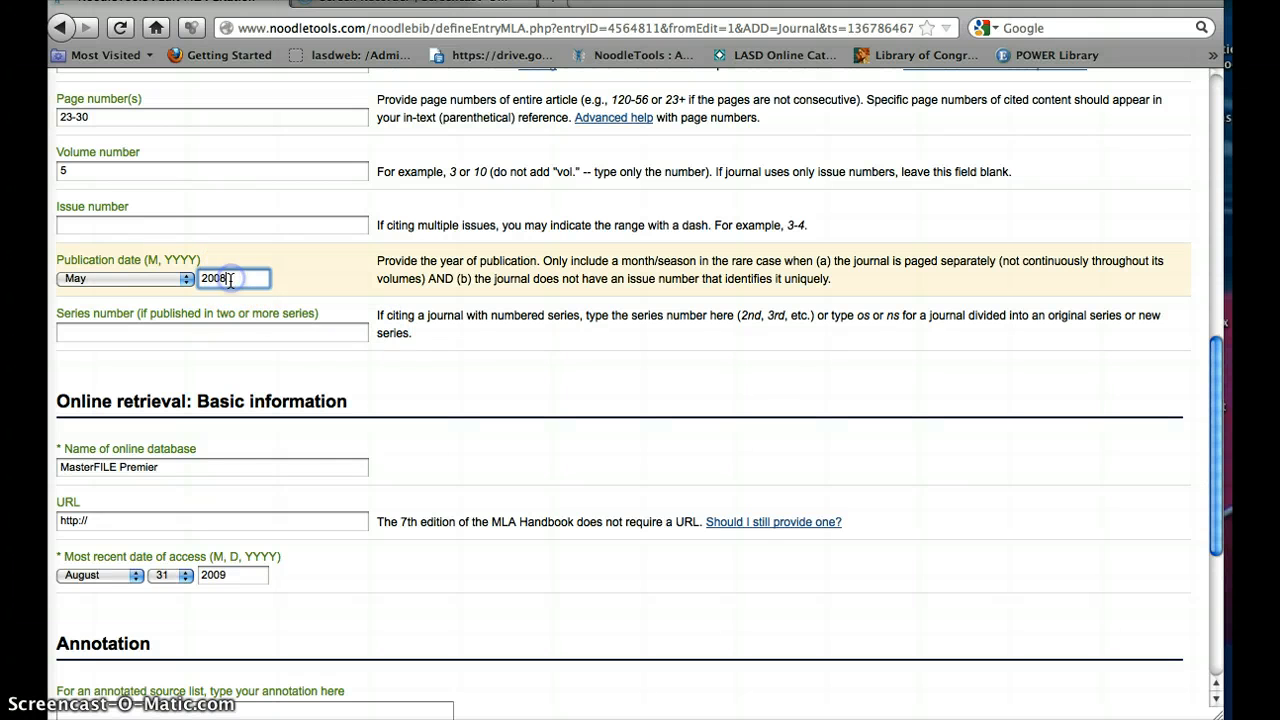
pyautogui.write('2009')
pyautogui.moveTo(1216, 360); pyautogui.dragTo(1197, 594)
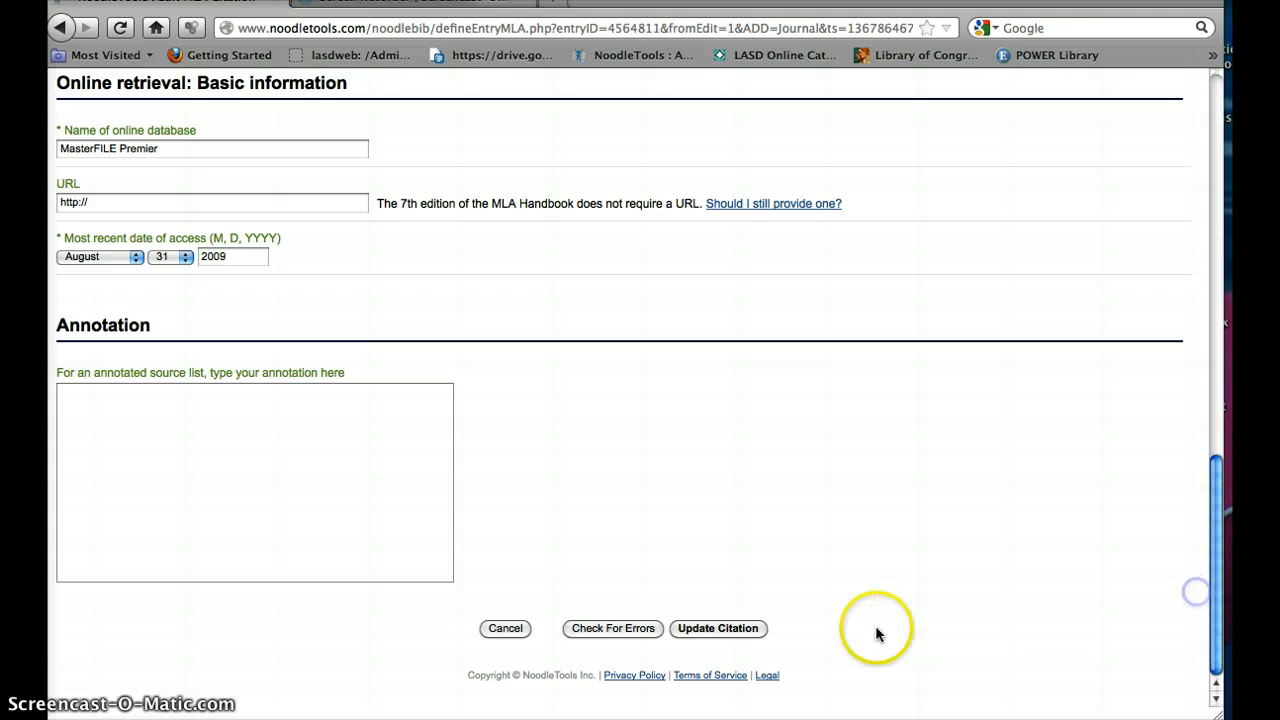
pyautogui.click(732, 630)
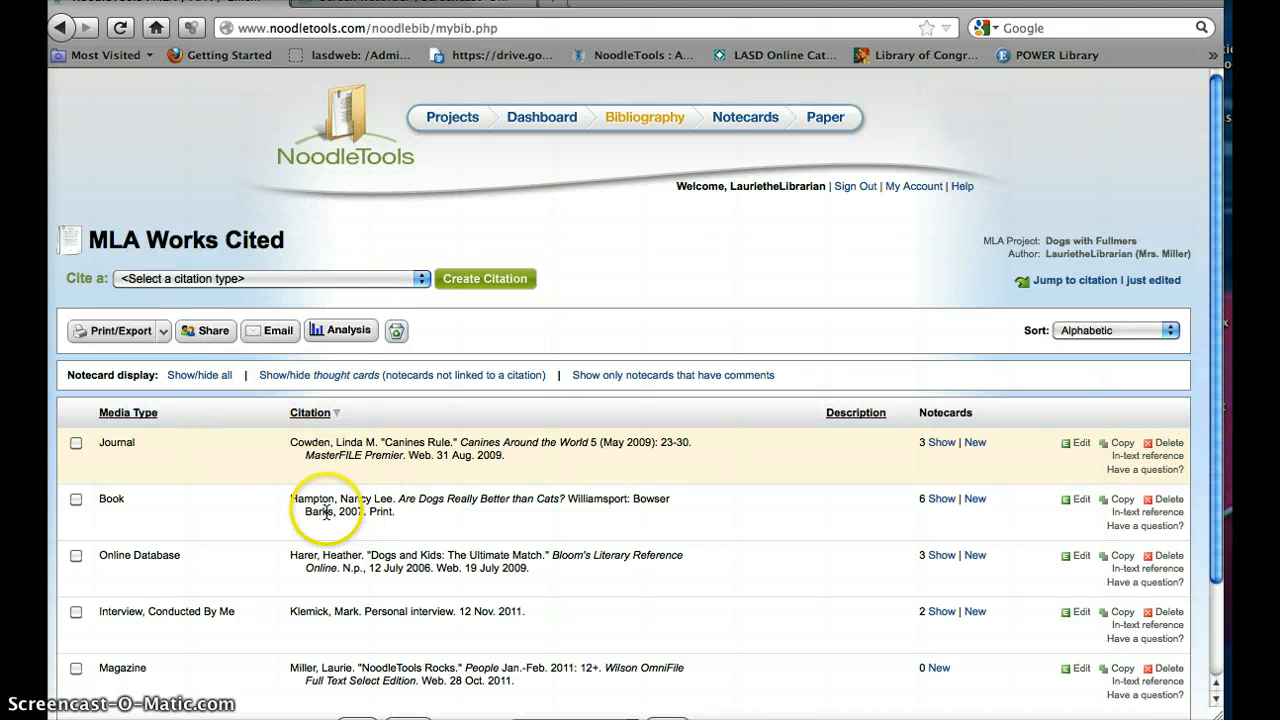
# Step: Export the works cited list to Word, open the downloaded document, and select its text from the heading through the last citation
pyautogui.click(162, 336)
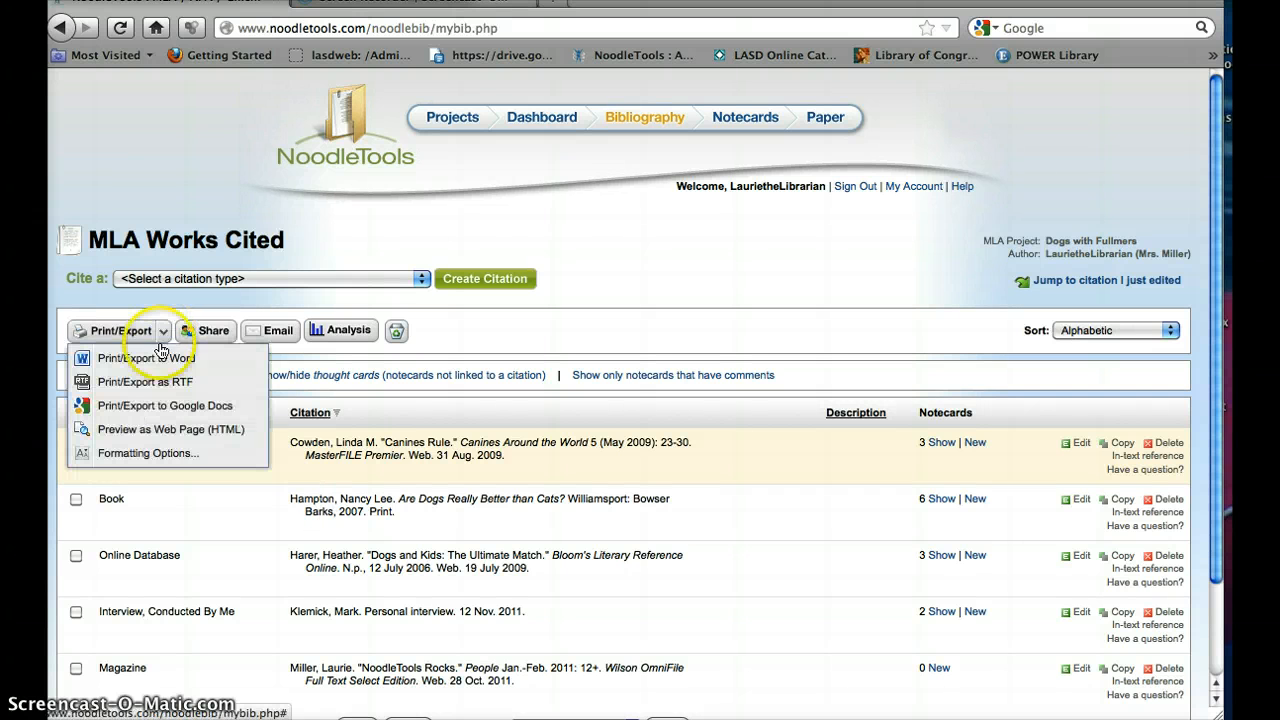
pyautogui.click(158, 357)
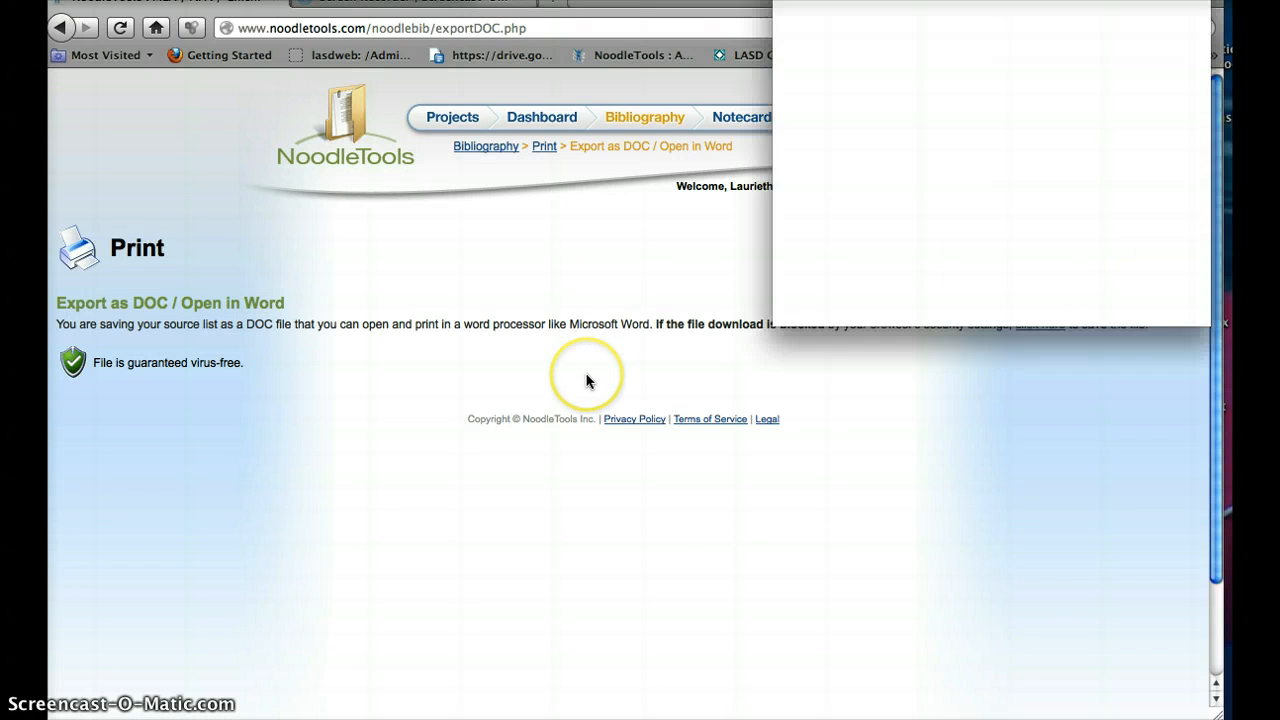
pyautogui.click(1143, 270)
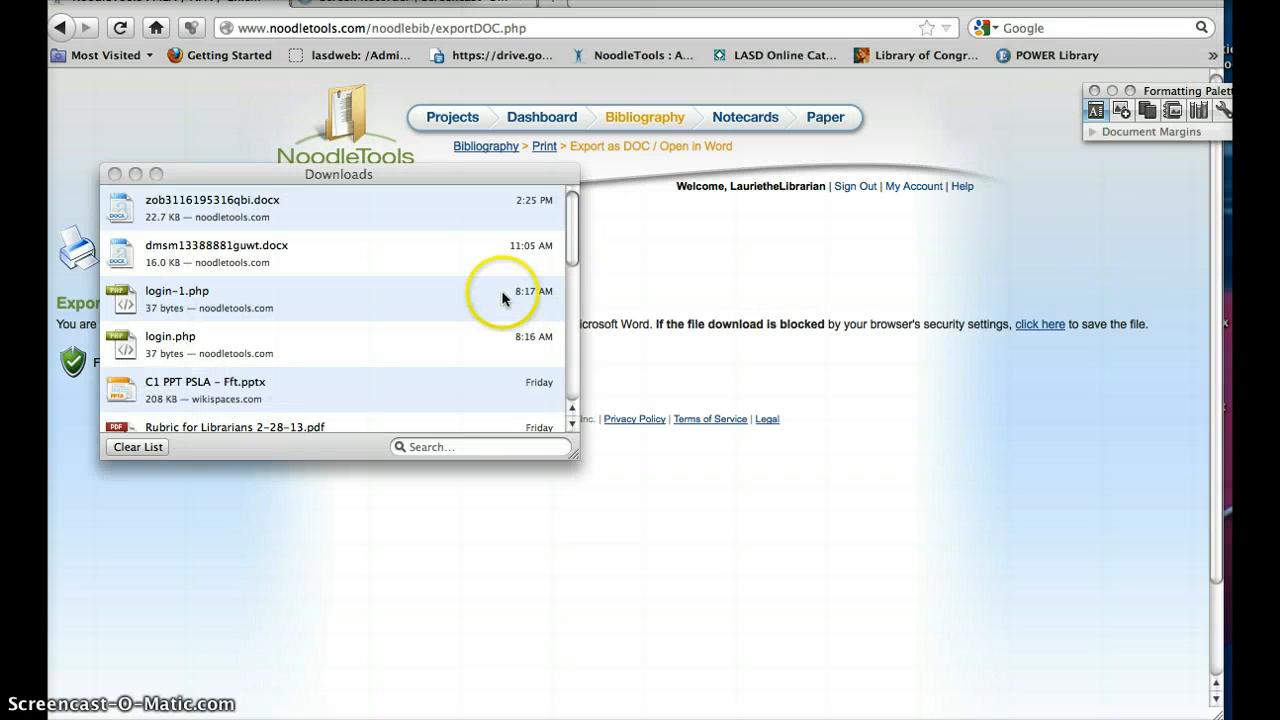
pyautogui.click(198, 212)
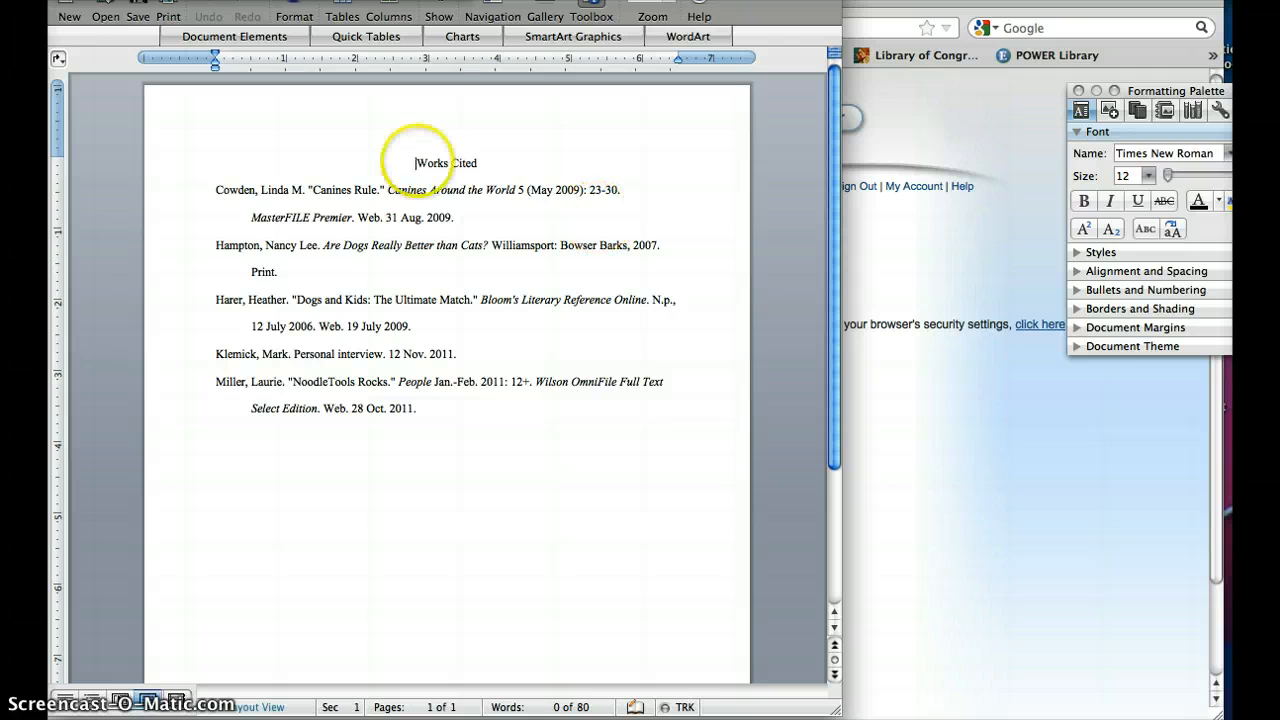
pyautogui.moveTo(407, 160); pyautogui.dragTo(566, 411)
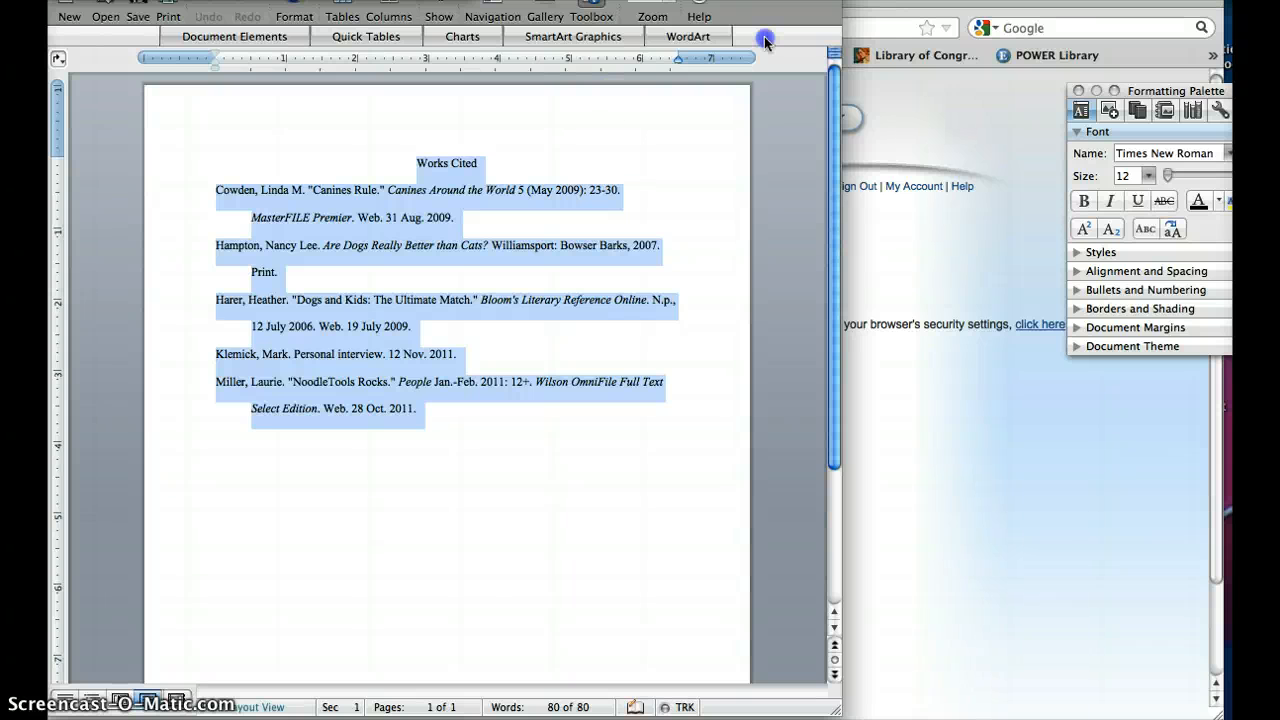
# Step: Close the exported Word document and the browser's downloads list
pyautogui.moveTo(765, 38); pyautogui.dragTo(811, 157)
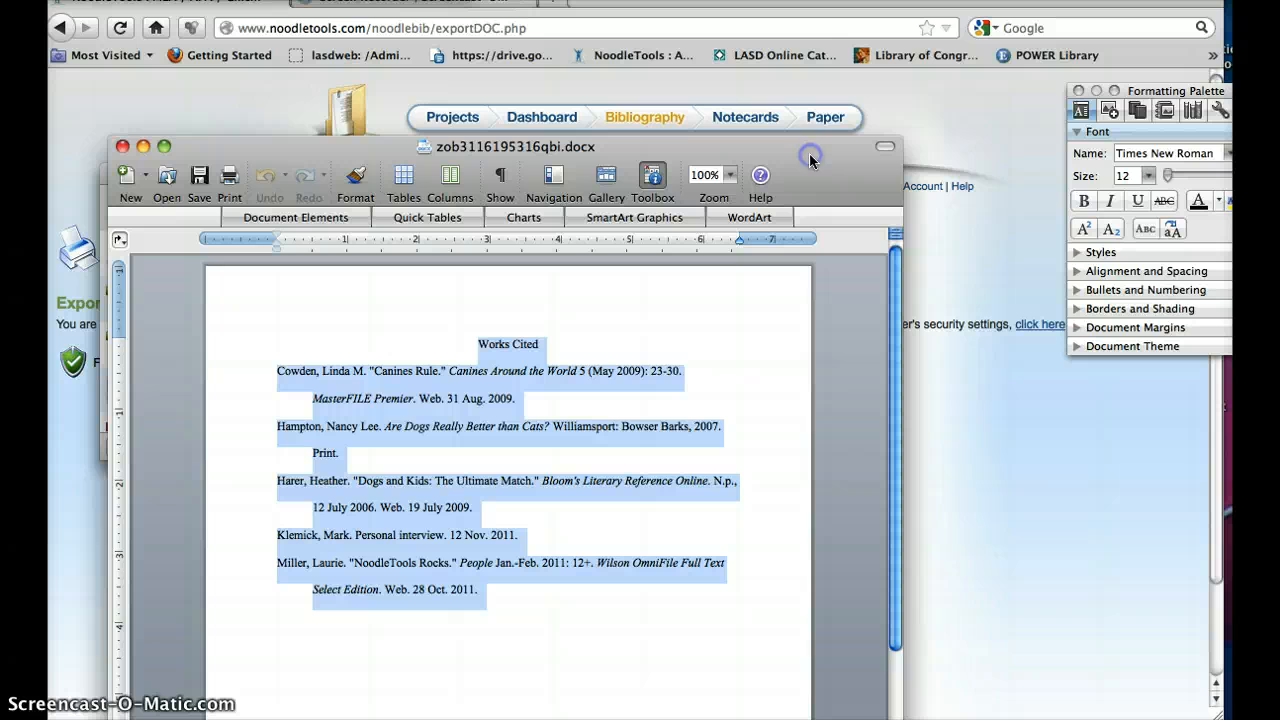
pyautogui.click(122, 147)
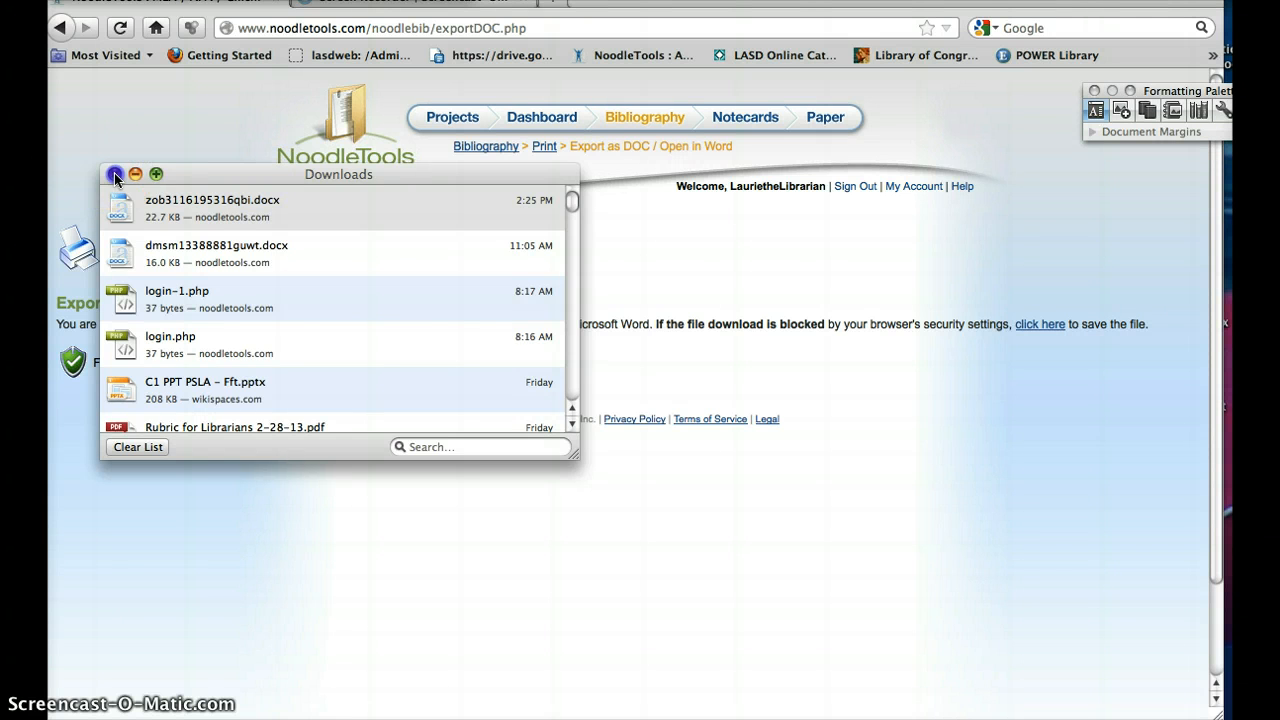
pyautogui.click(115, 175)
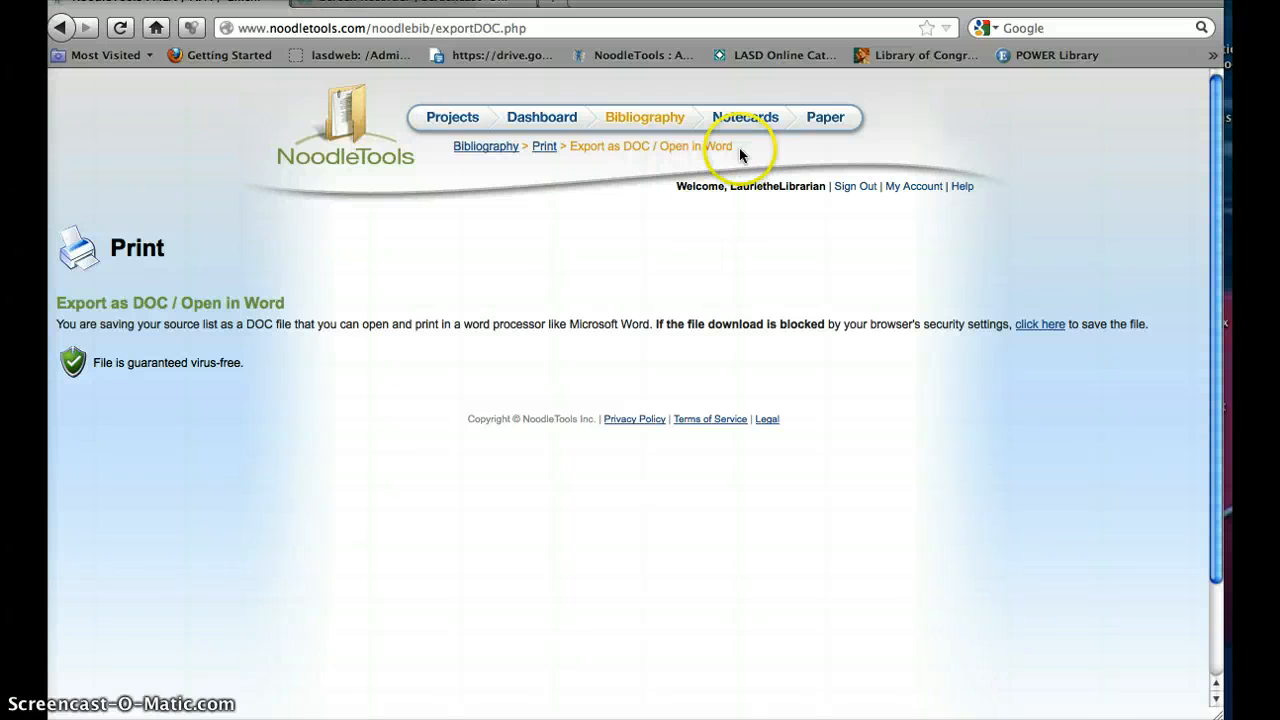
# Step: Go to the project's notecards and open the "Dogs vs cats" notecard for editing
pyautogui.click(743, 122)
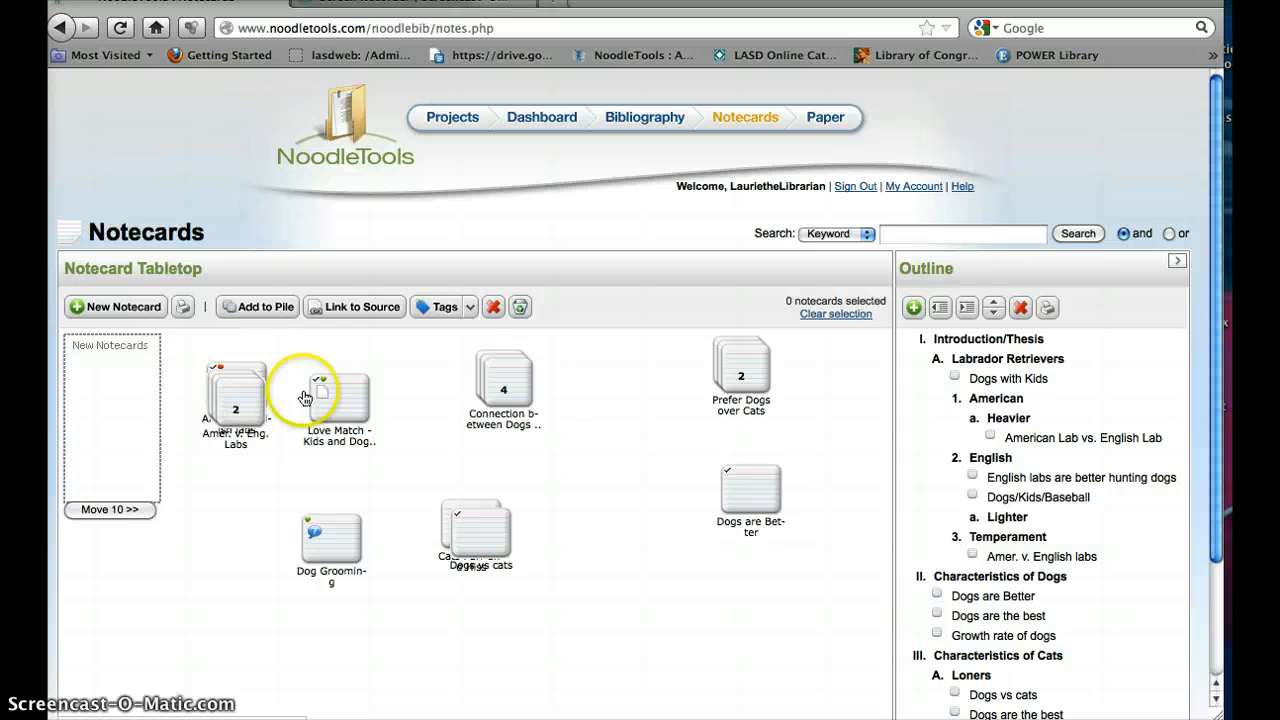
pyautogui.click(478, 541)
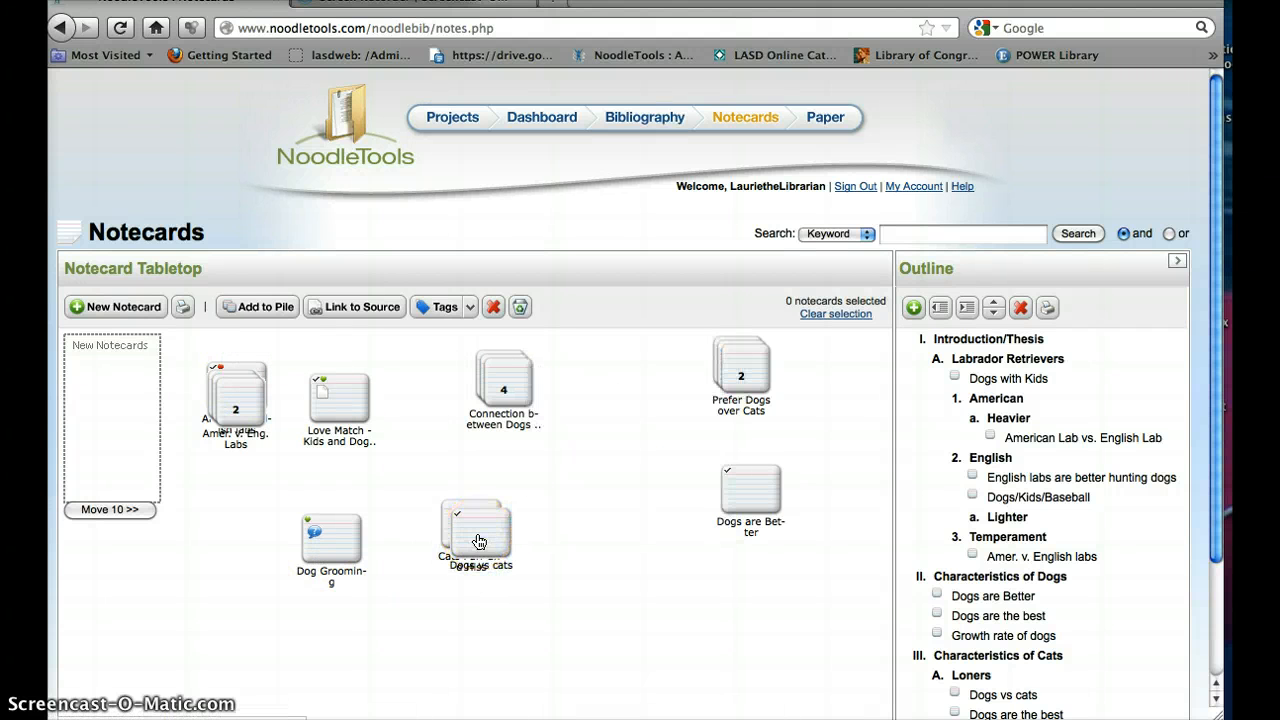
pyautogui.doubleClick(478, 541)
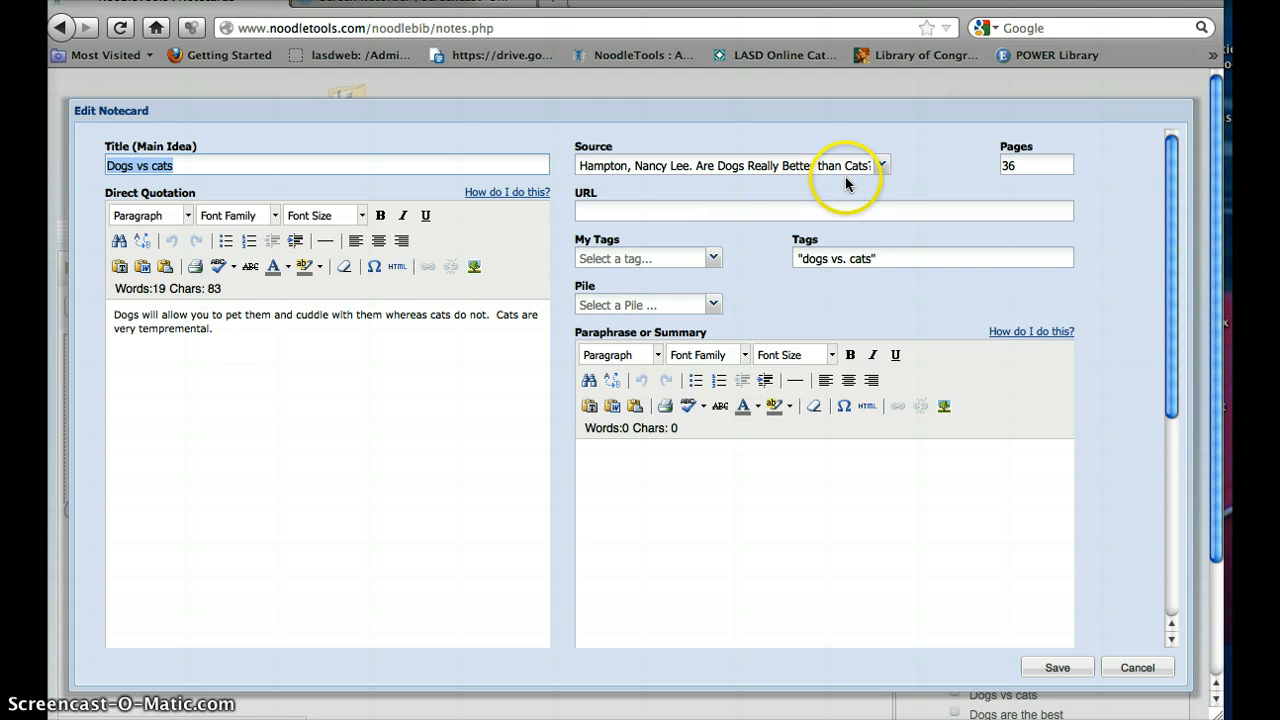
# Step: Review the notecard's available sources and its fields through My Ideas, and save the notecard
pyautogui.click(881, 166)
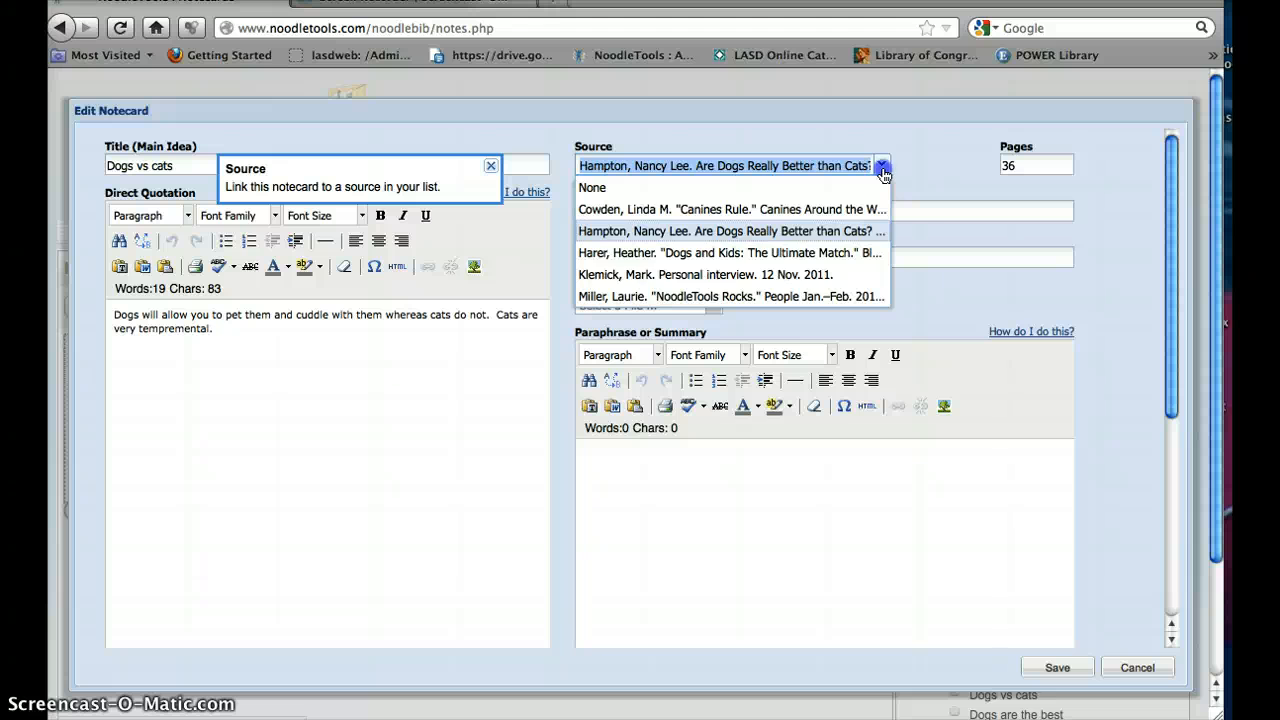
pyautogui.click(884, 166)
pyautogui.click(1038, 167)
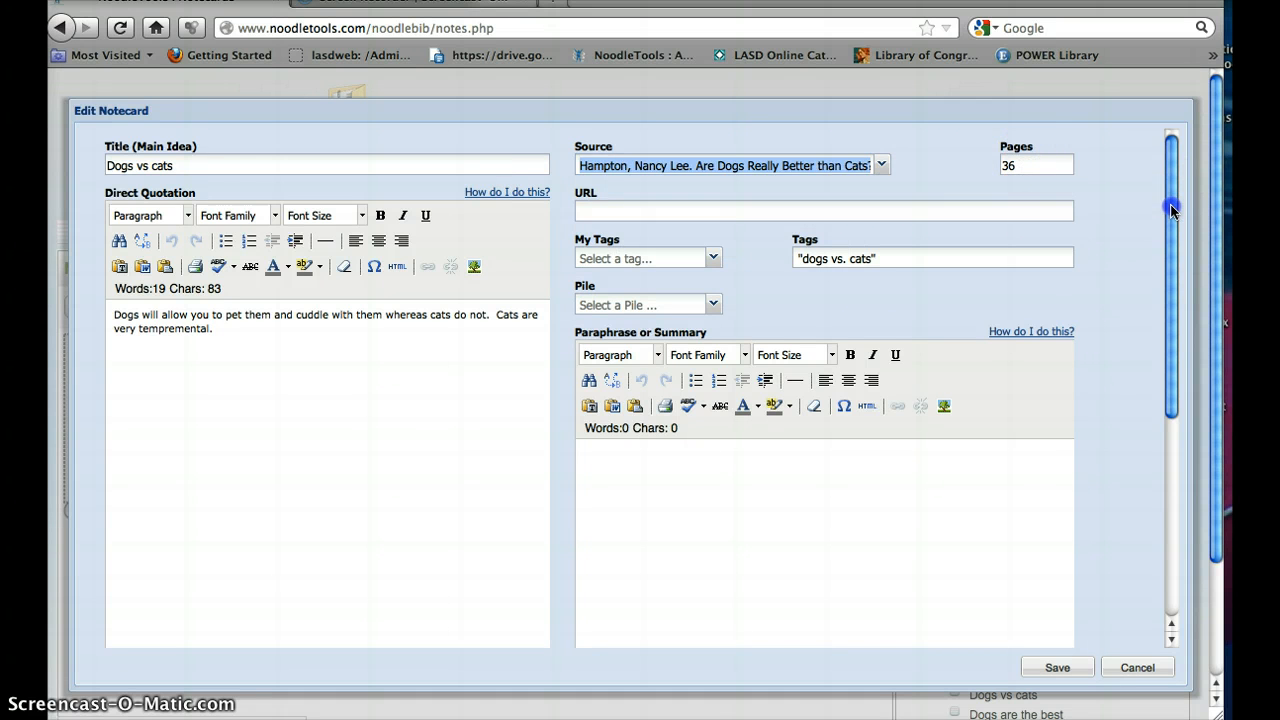
pyautogui.moveTo(1172, 210); pyautogui.dragTo(1172, 218)
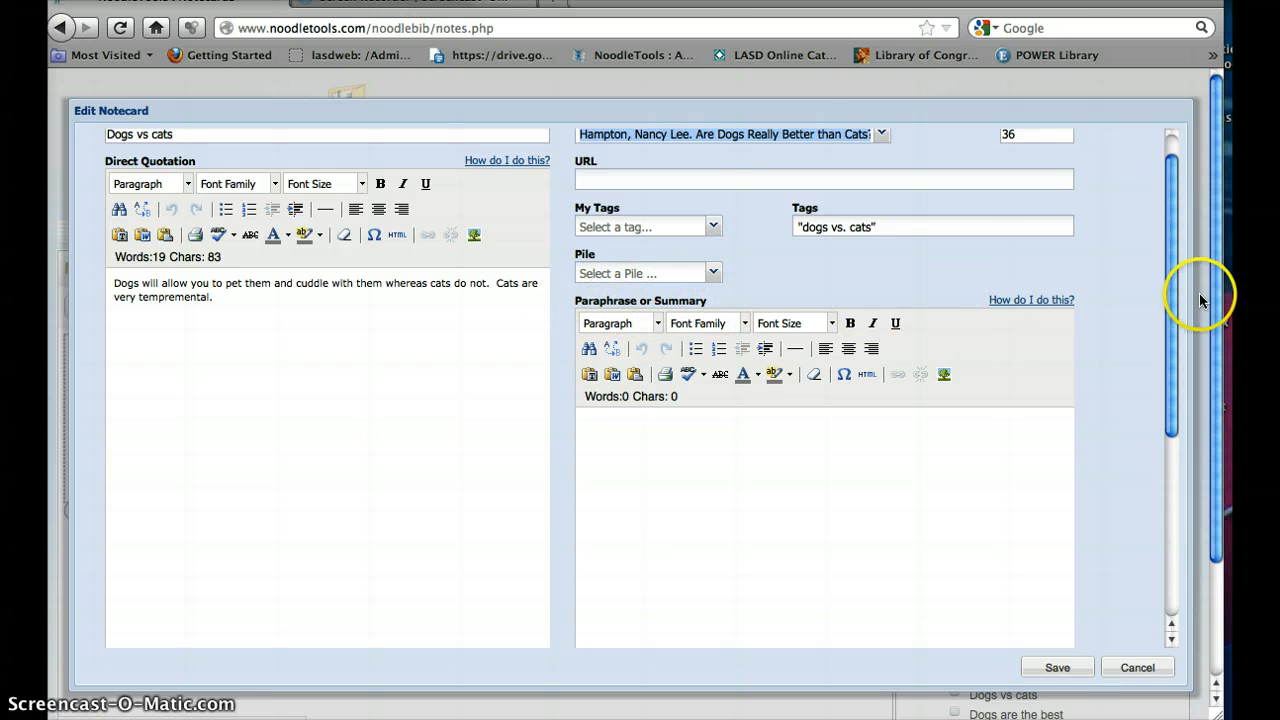
pyautogui.moveTo(1166, 286); pyautogui.dragTo(1172, 506)
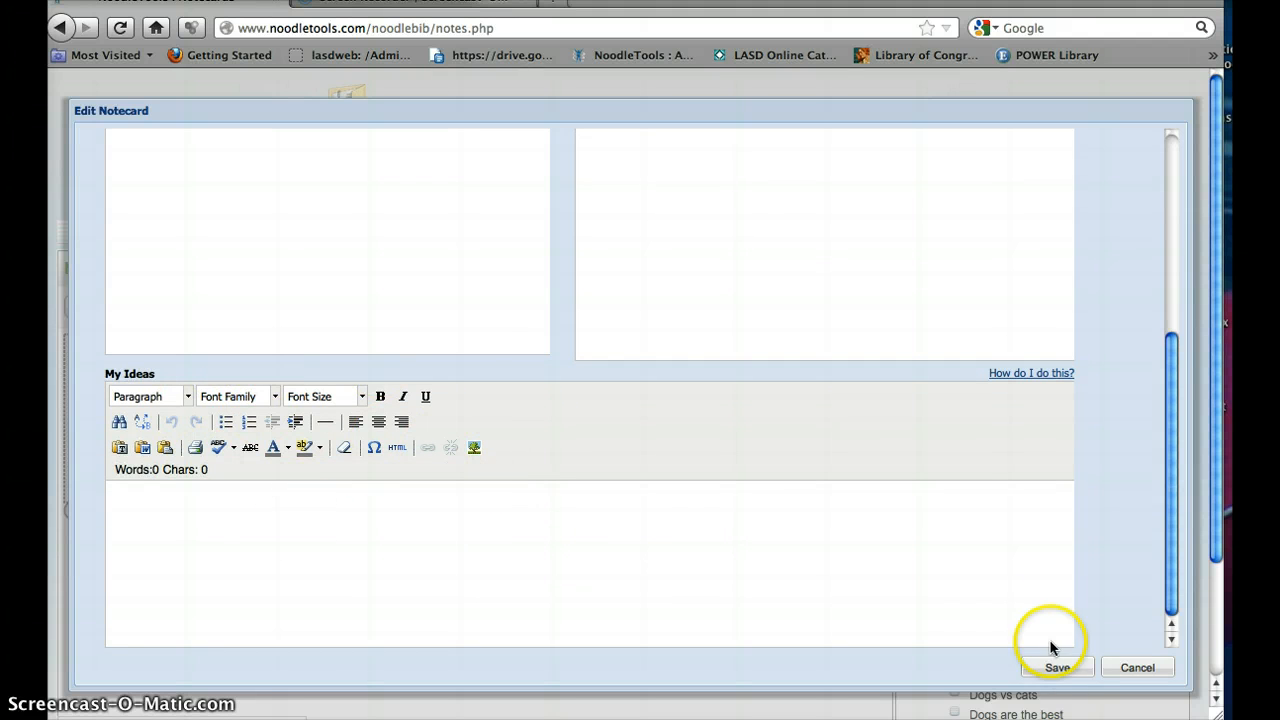
pyautogui.click(1058, 667)
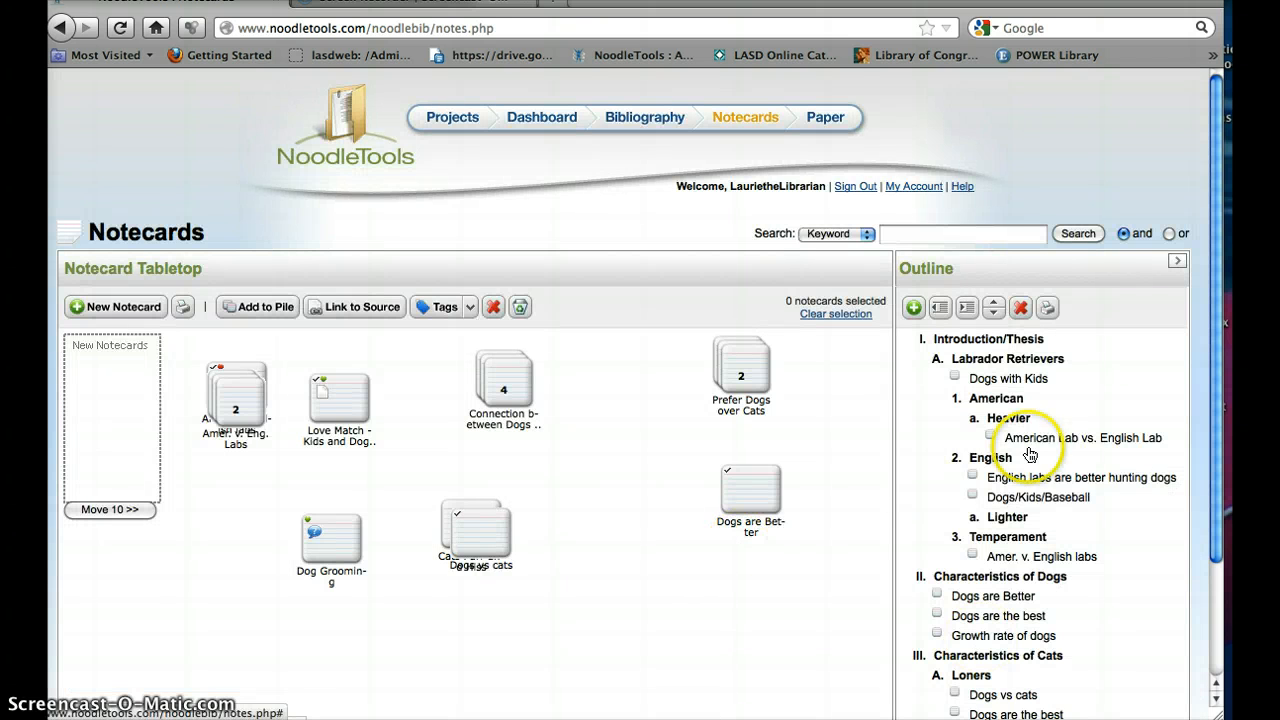
# Step: Rearrange the tabletop, shifting "Dogs are Better" to the left and moving "Dogs vs cats" down, clear of "Cats Purr and Hiss."
pyautogui.moveTo(1214, 310); pyautogui.dragTo(1209, 404)
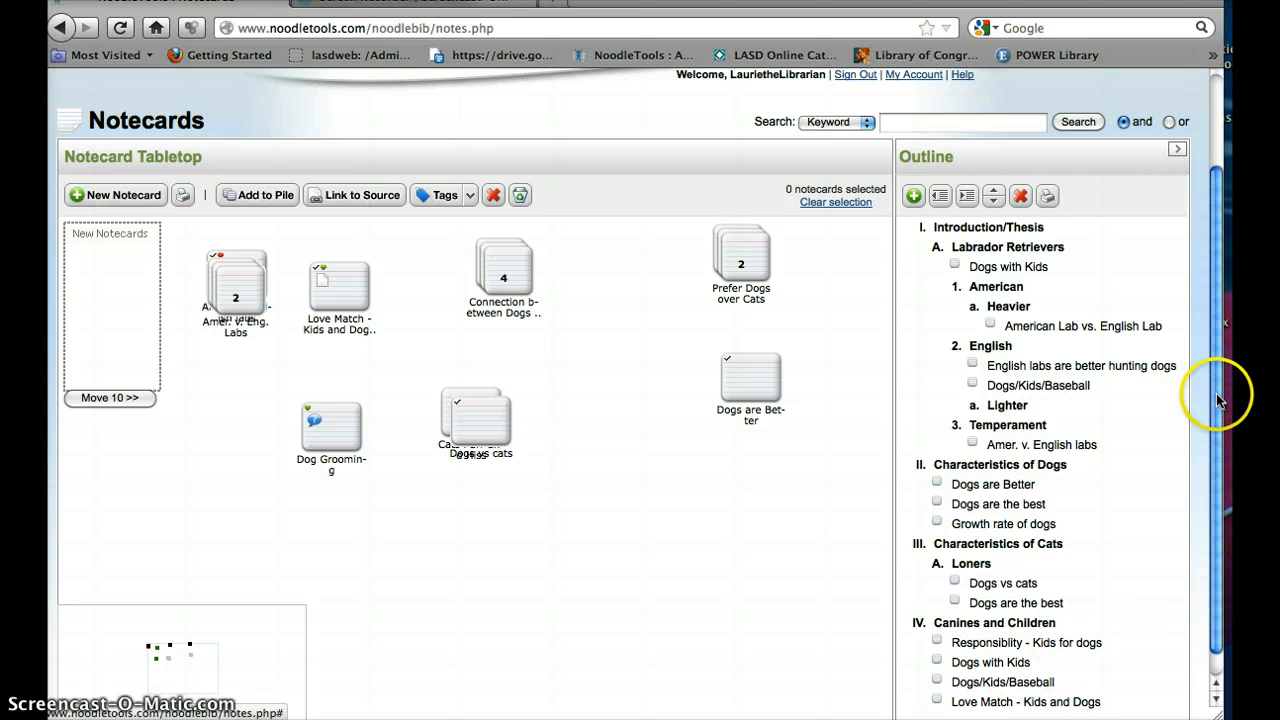
pyautogui.moveTo(1217, 394); pyautogui.dragTo(1210, 336)
pyautogui.click(796, 399)
pyautogui.click(749, 437)
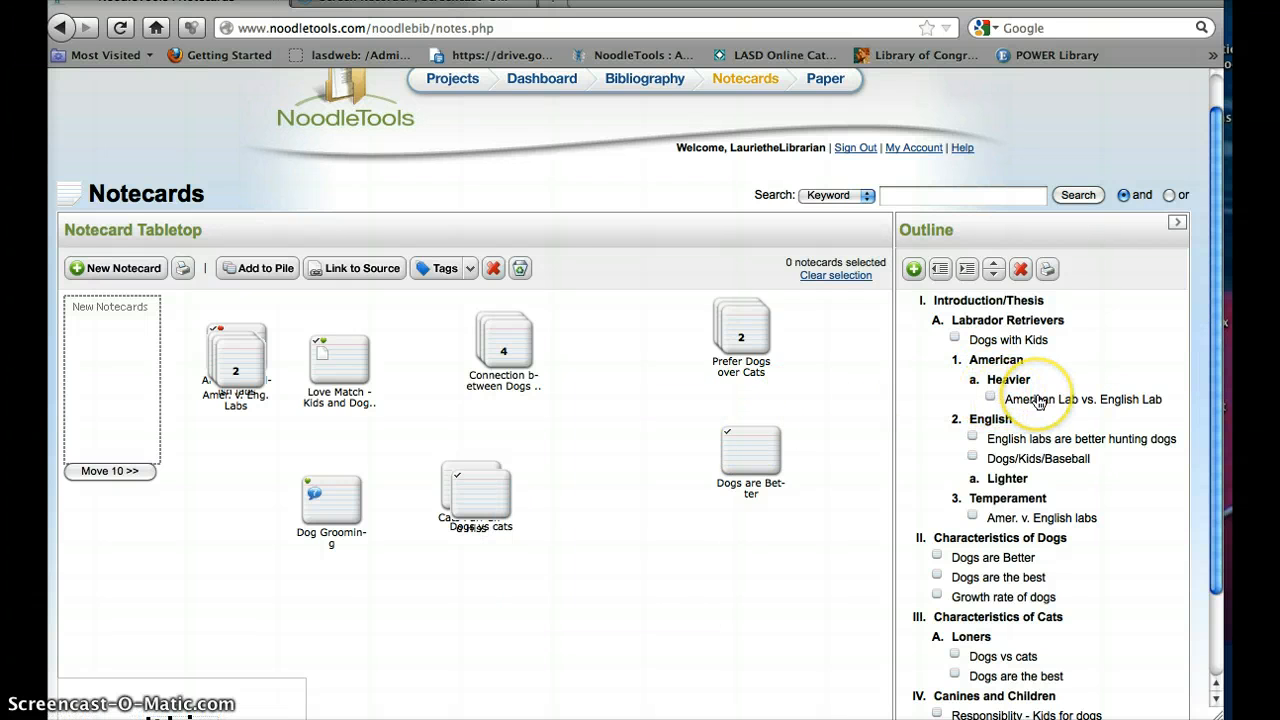
pyautogui.moveTo(749, 449); pyautogui.dragTo(697, 450)
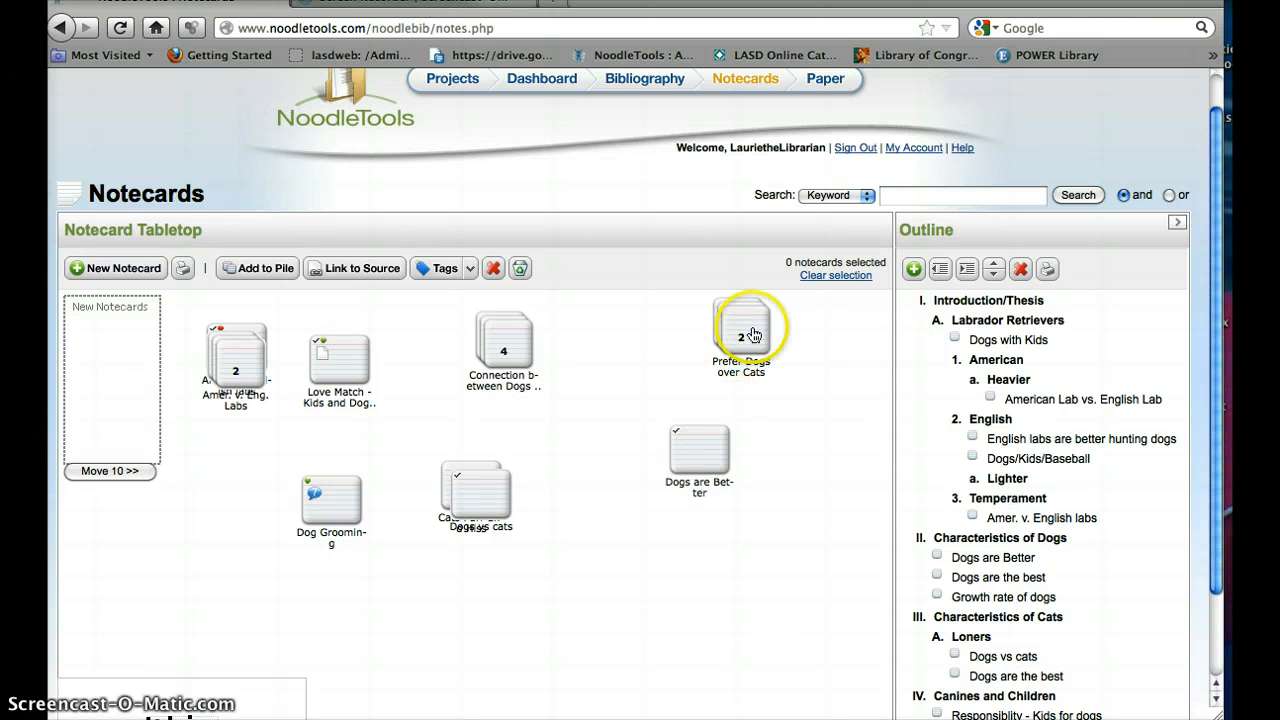
pyautogui.click(443, 487)
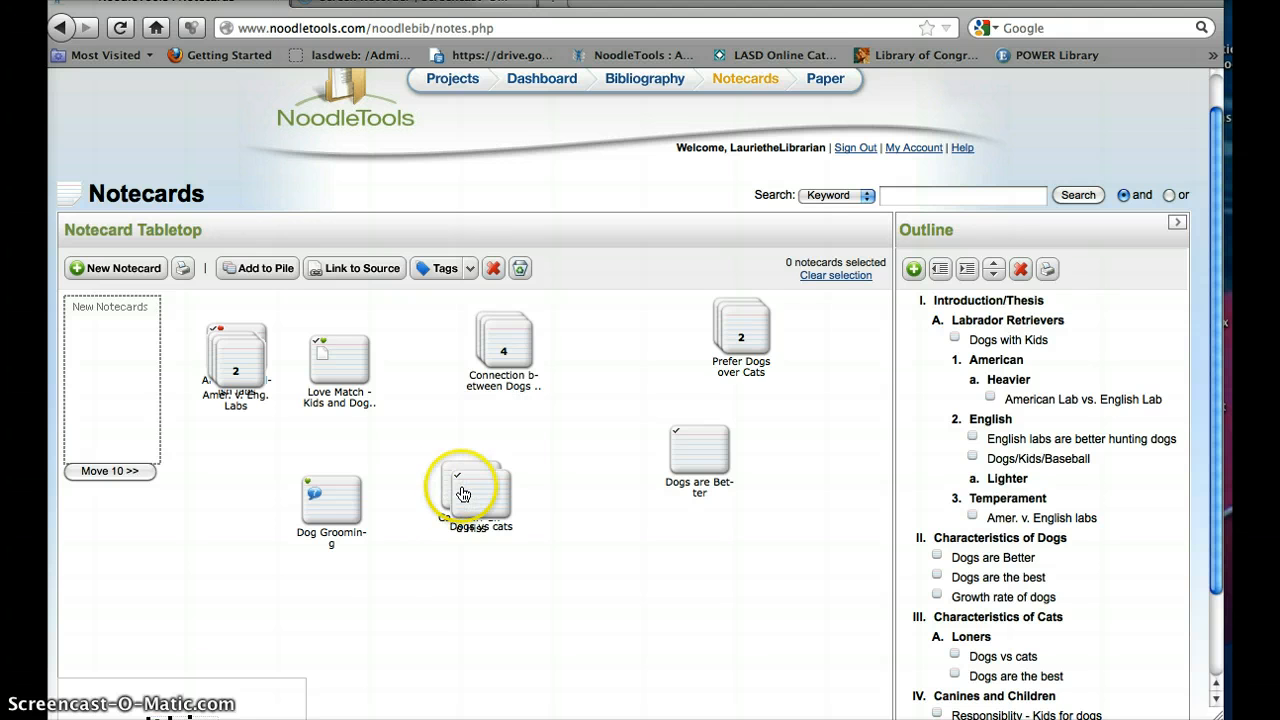
pyautogui.moveTo(462, 487); pyautogui.dragTo(515, 614)
# Step: Add the "Cats Purr and Hiss" notecard to the outline under Temperament, after "Amer. v. English labs."
pyautogui.moveTo(457, 473); pyautogui.dragTo(1000, 503)
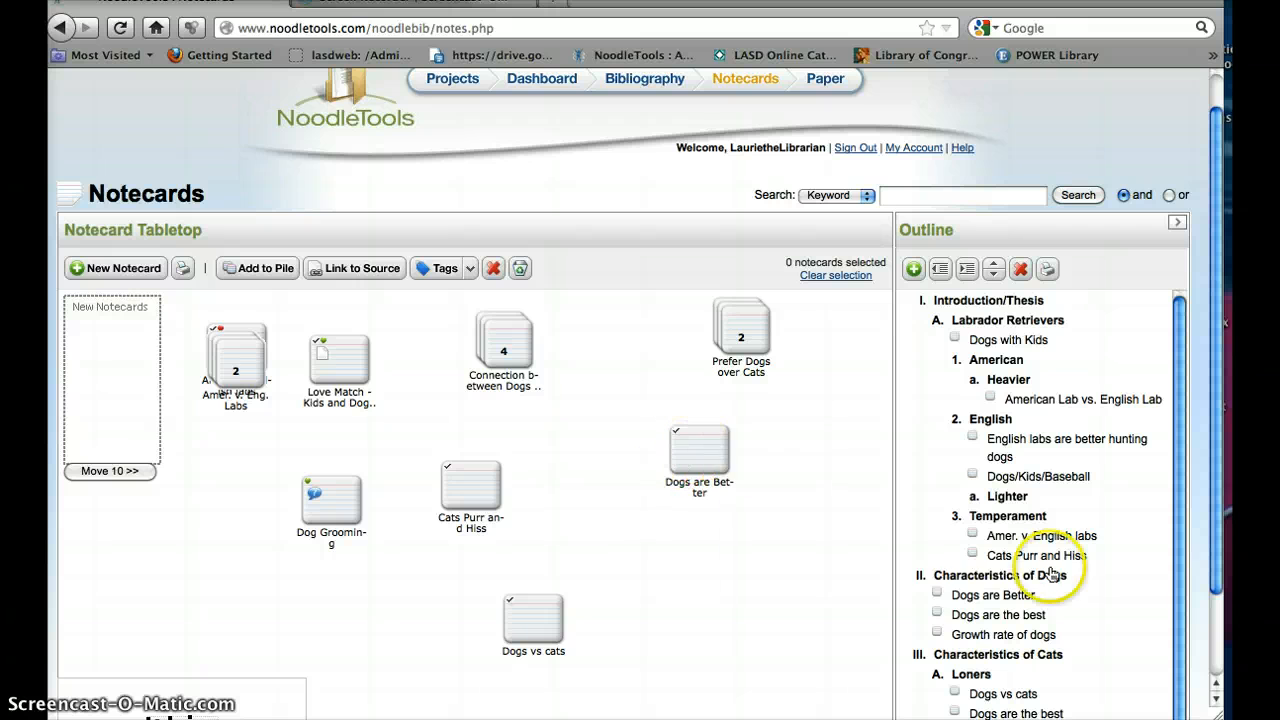
pyautogui.click(1135, 368)
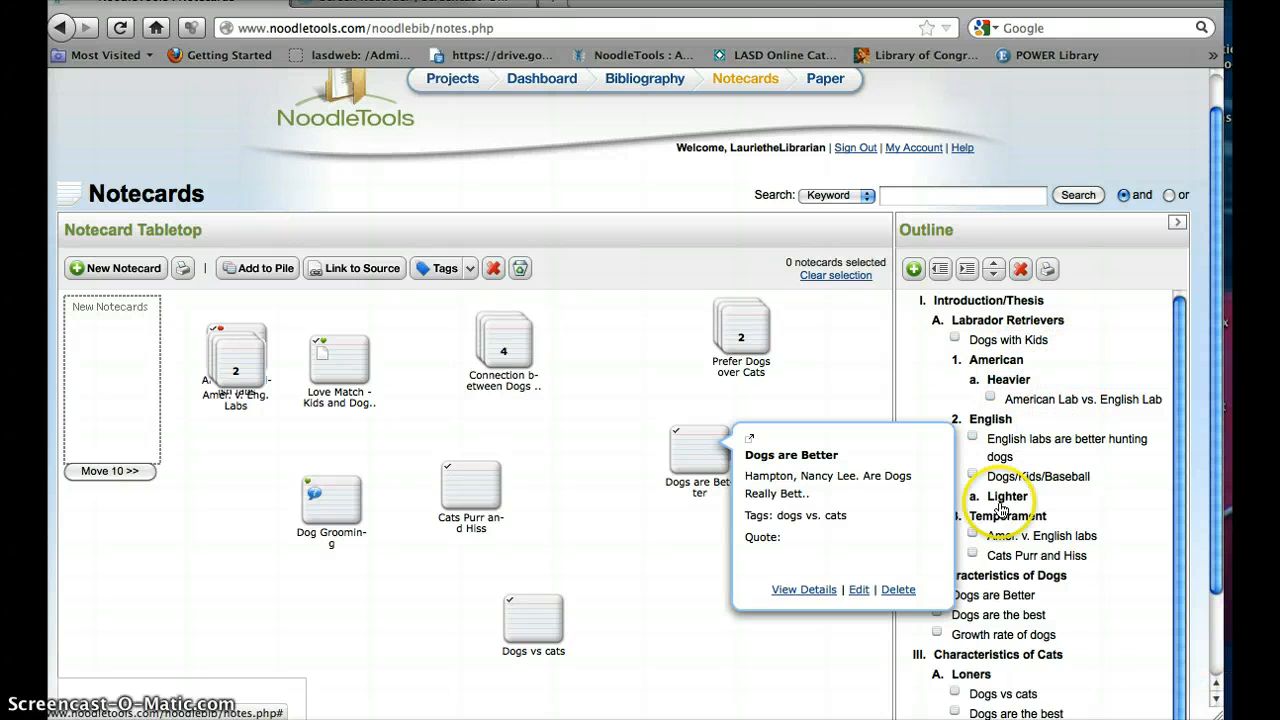
pyautogui.click(831, 366)
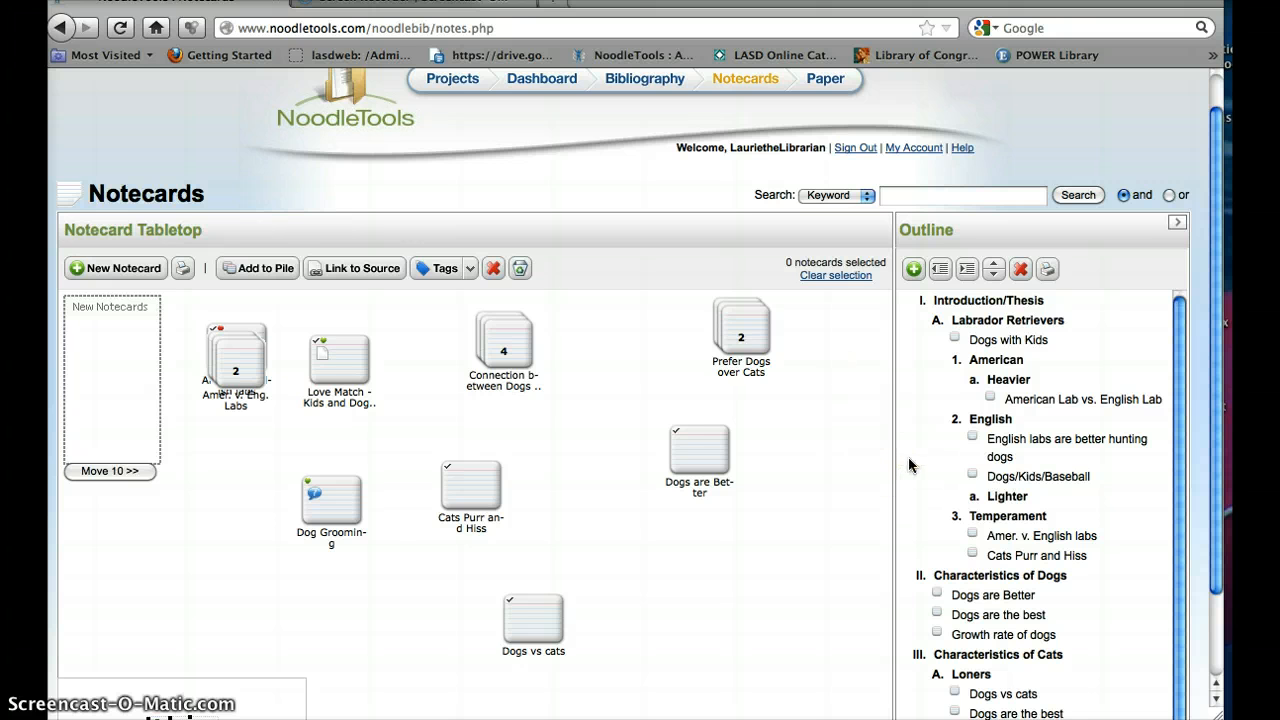
# Step: Open the project's paper and sign in to Google with the account e-mail and password
pyautogui.click(829, 88)
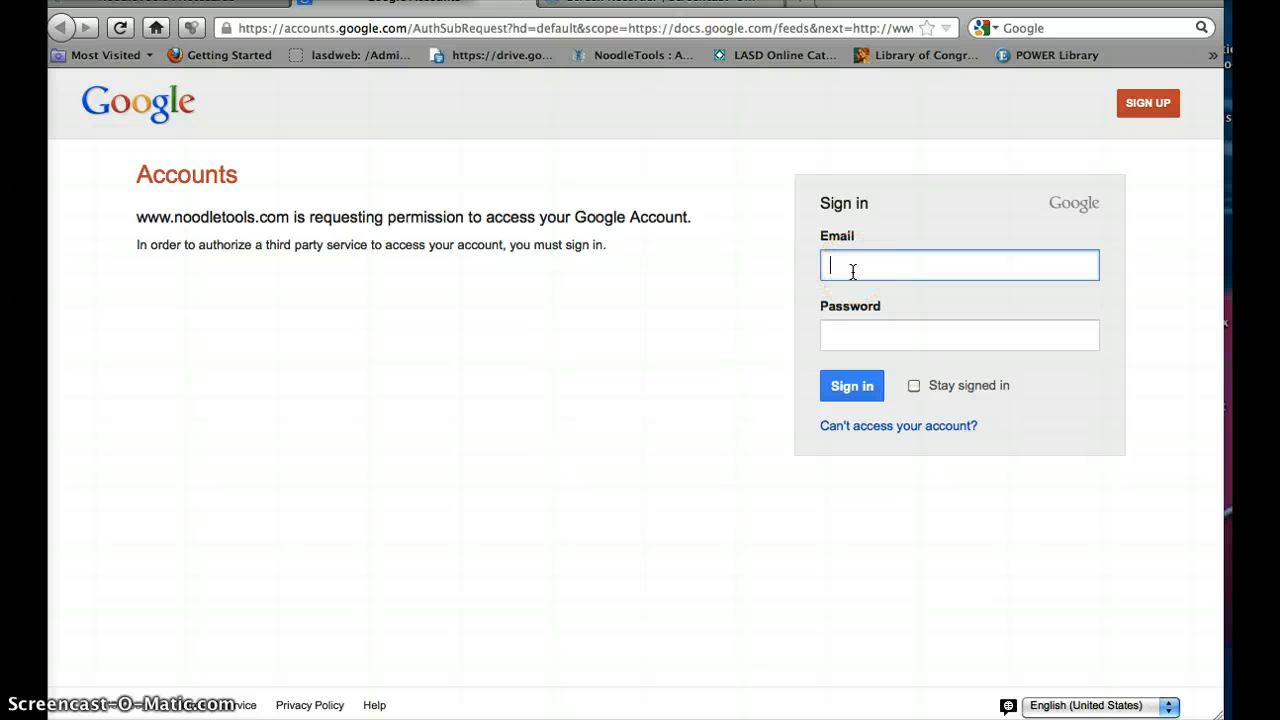
pyautogui.write('lmi')
pyautogui.click(860, 308)
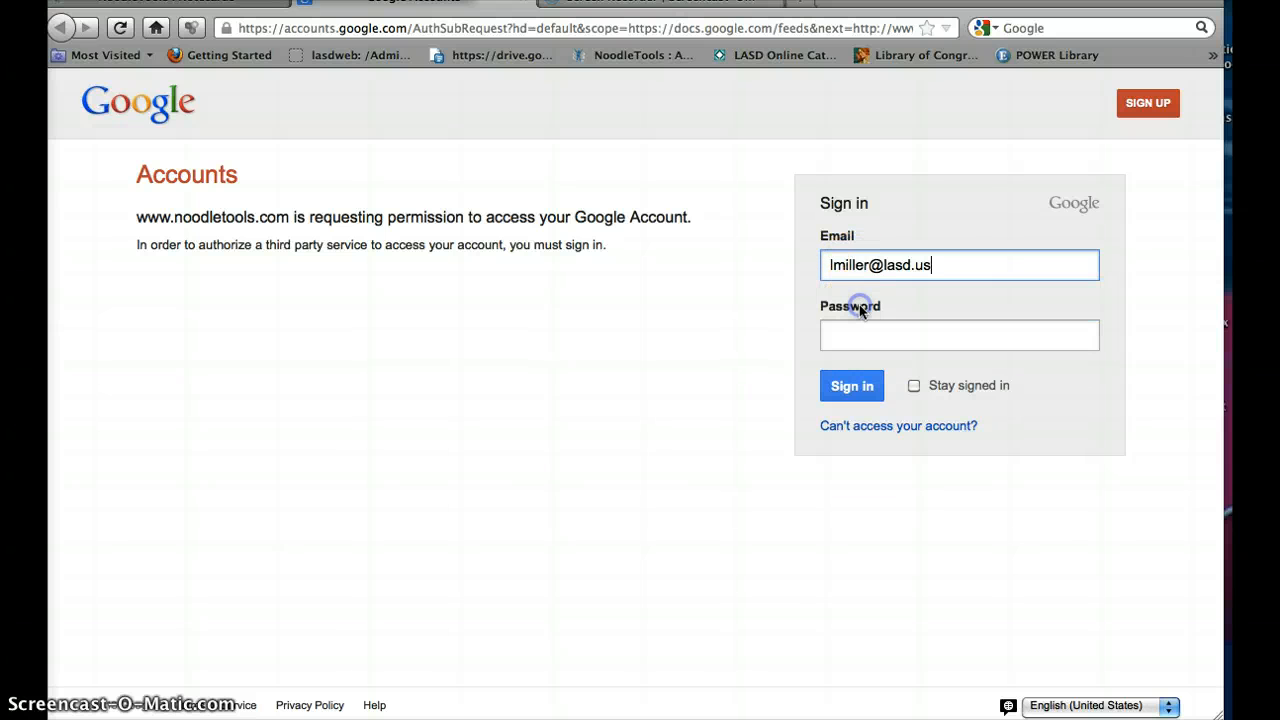
pyautogui.click(858, 331)
pyautogui.write('•')
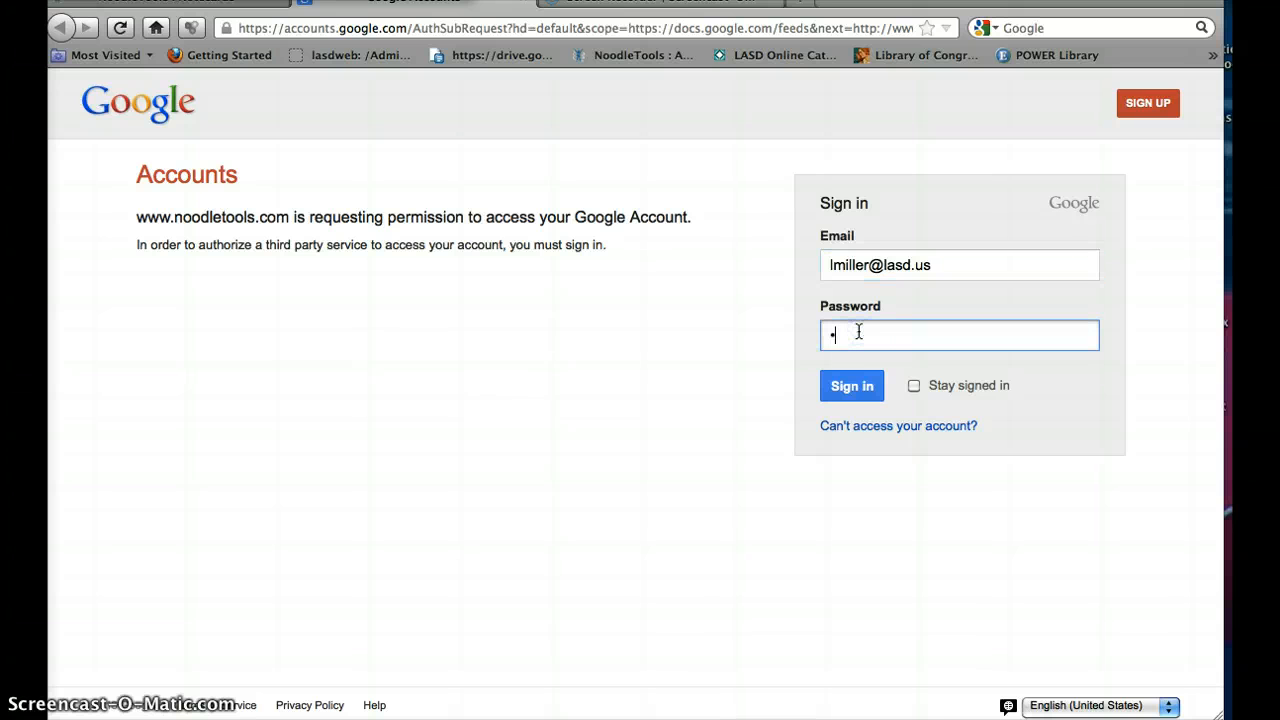
pyautogui.write('•••••••••••')
pyautogui.press('Return')
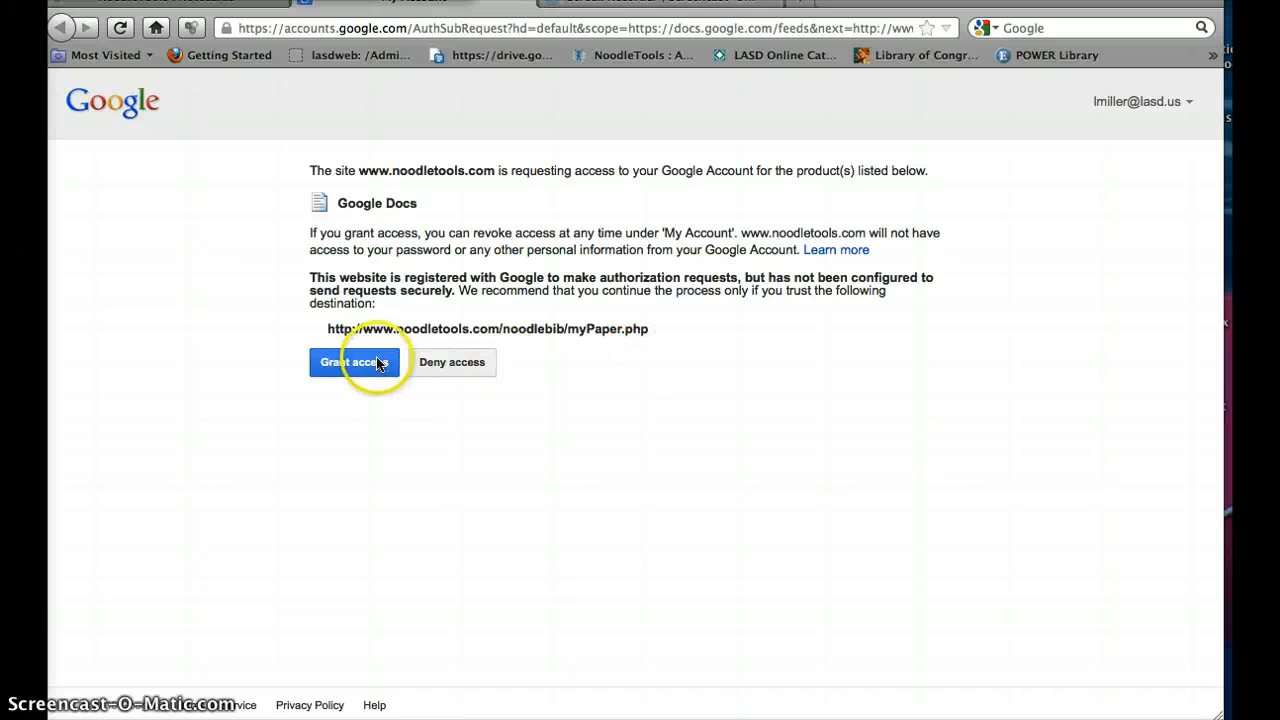
# Step: Grant NoodleTools access to Google Docs and place the cursor at the start of the research paper
pyautogui.click(378, 364)
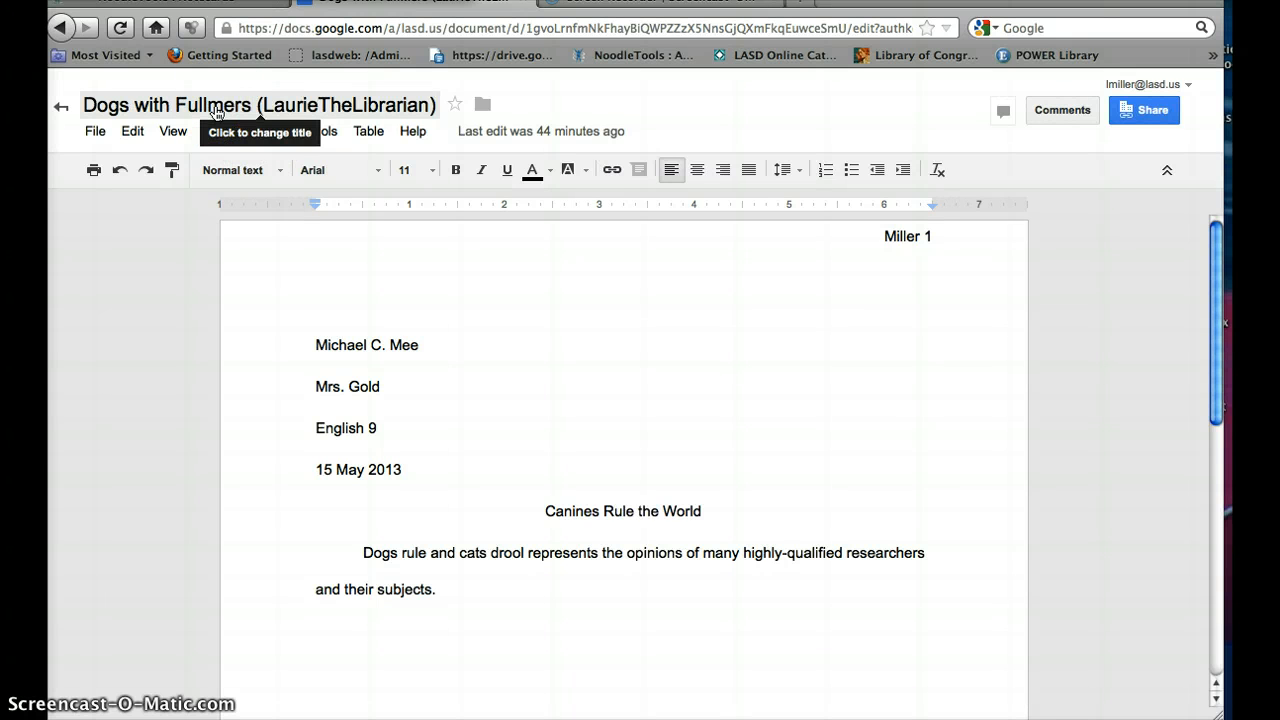
pyautogui.click(499, 327)
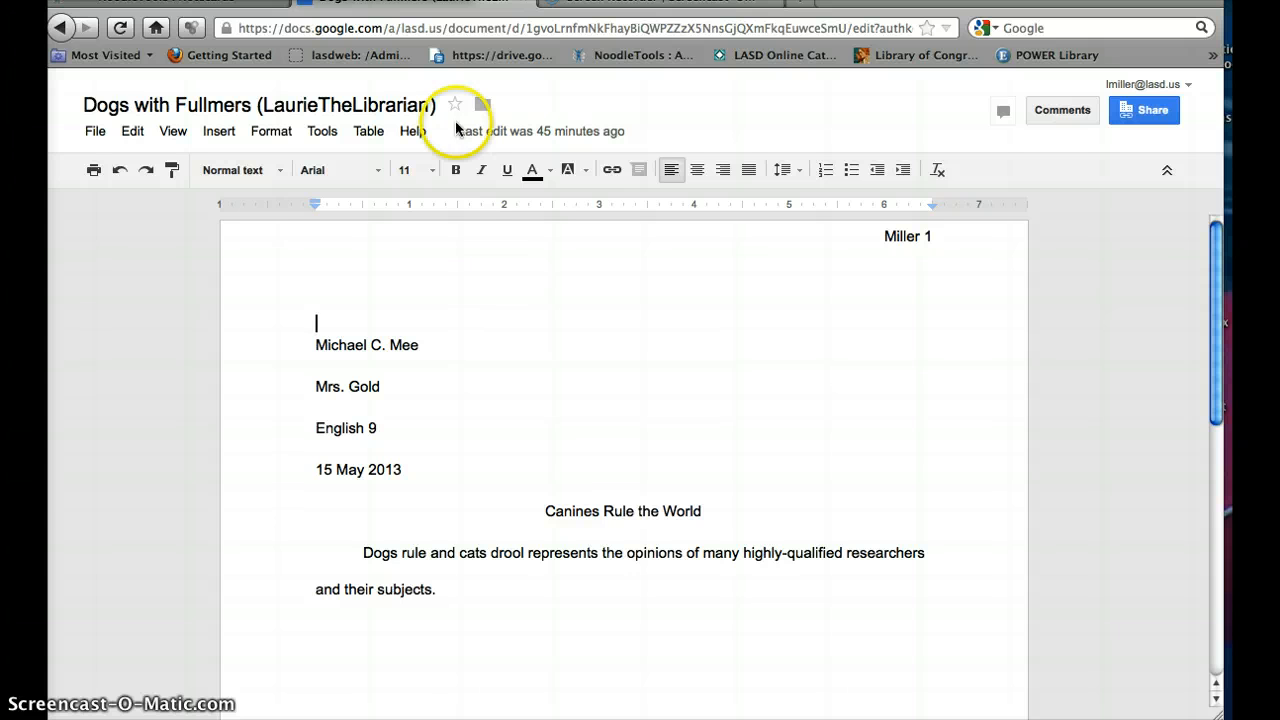